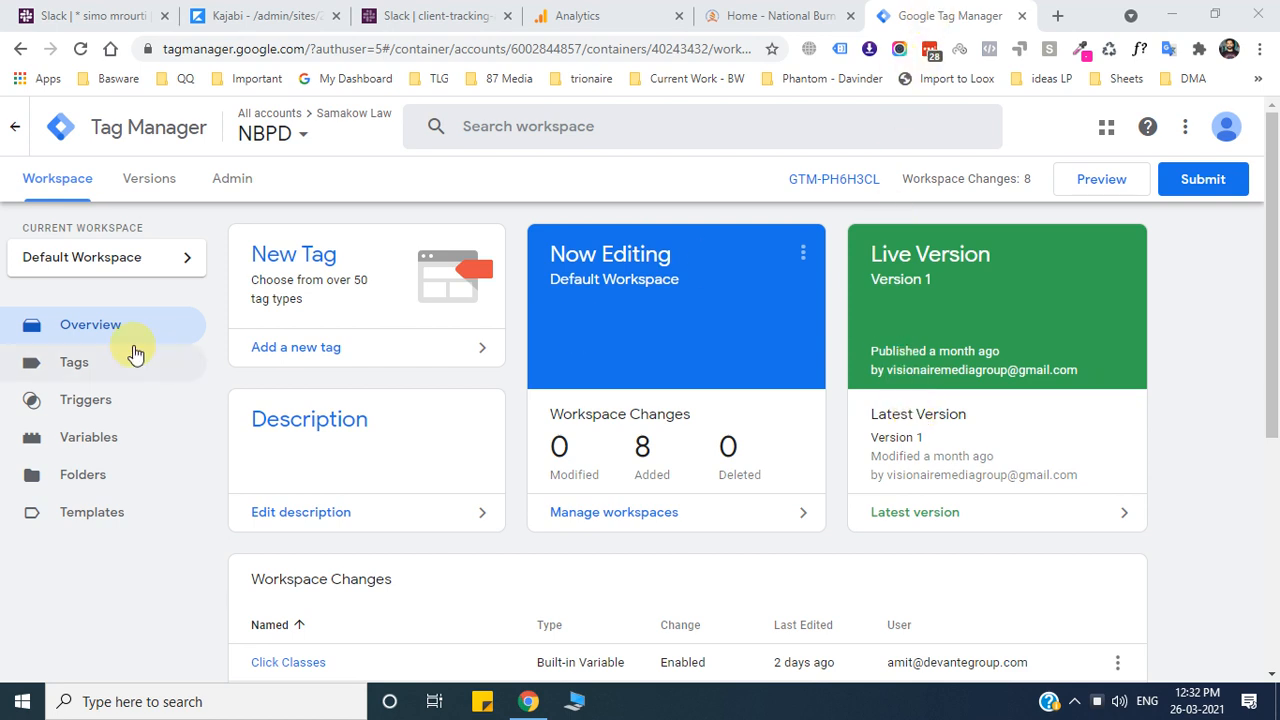
Look over the Google Analytics admin page and the National Burn Prevention Day website.
left_click(594, 12)
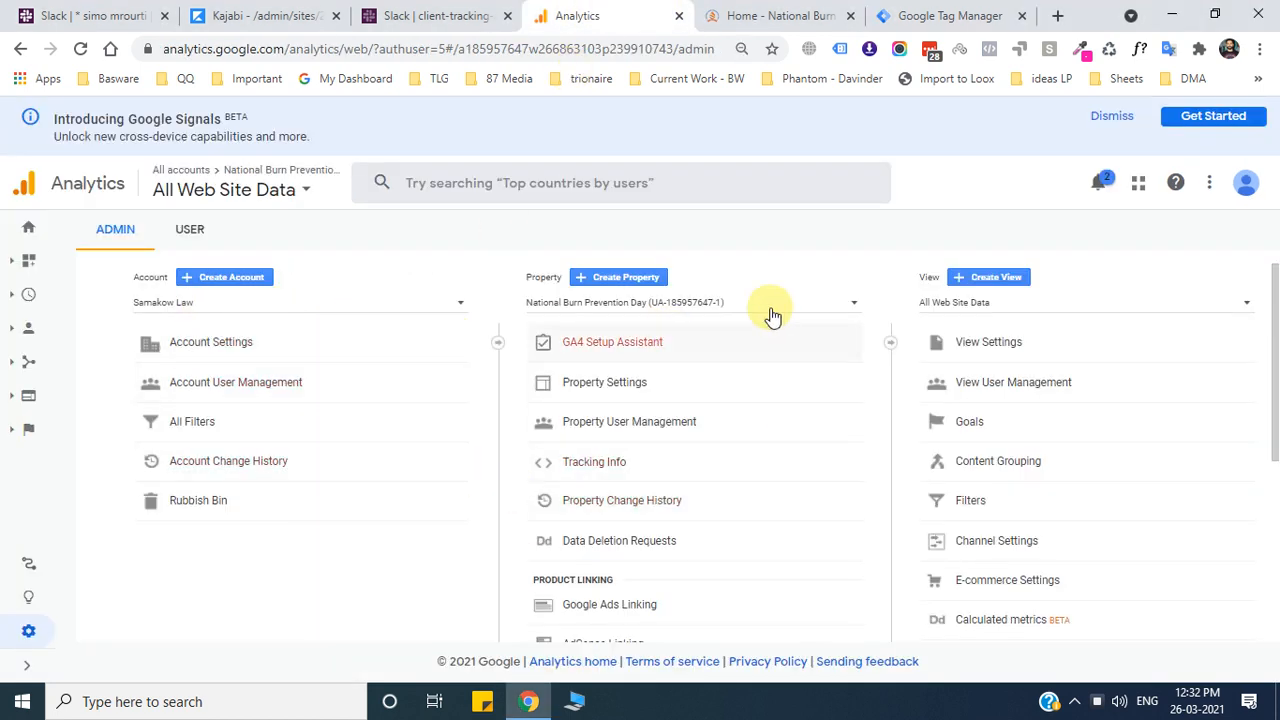
left_click(750, 10)
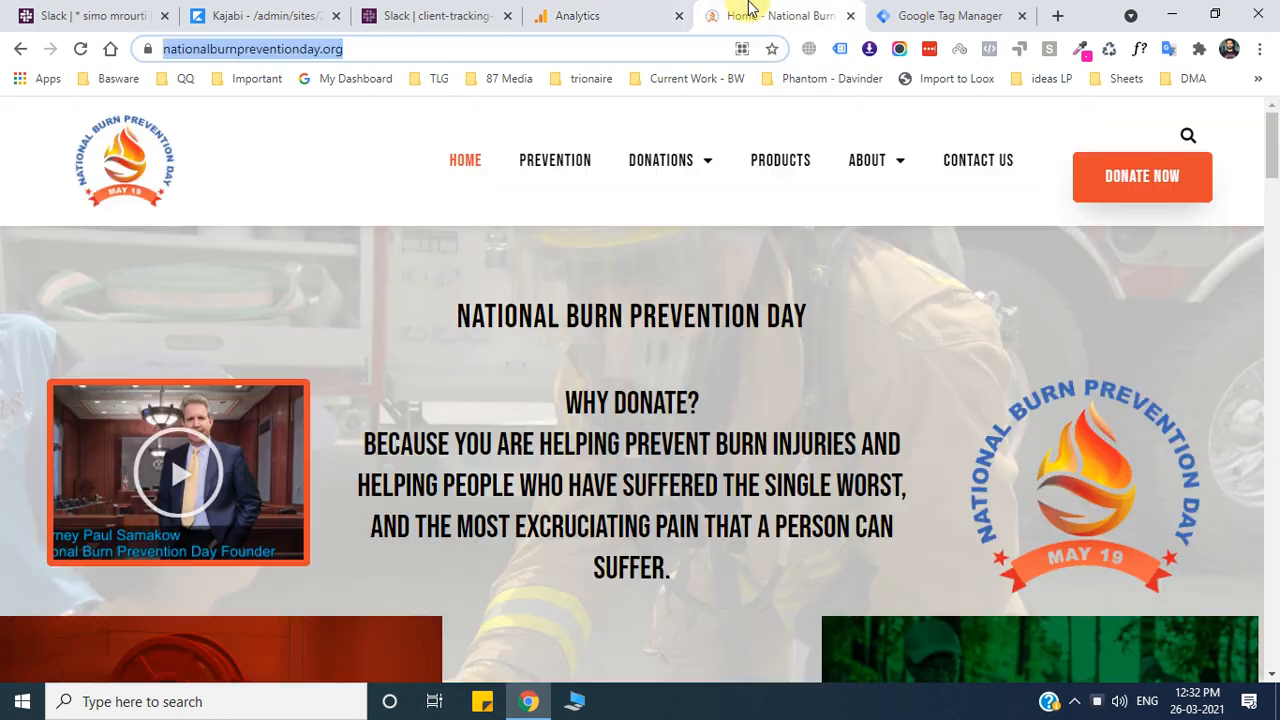
left_click(594, 16)
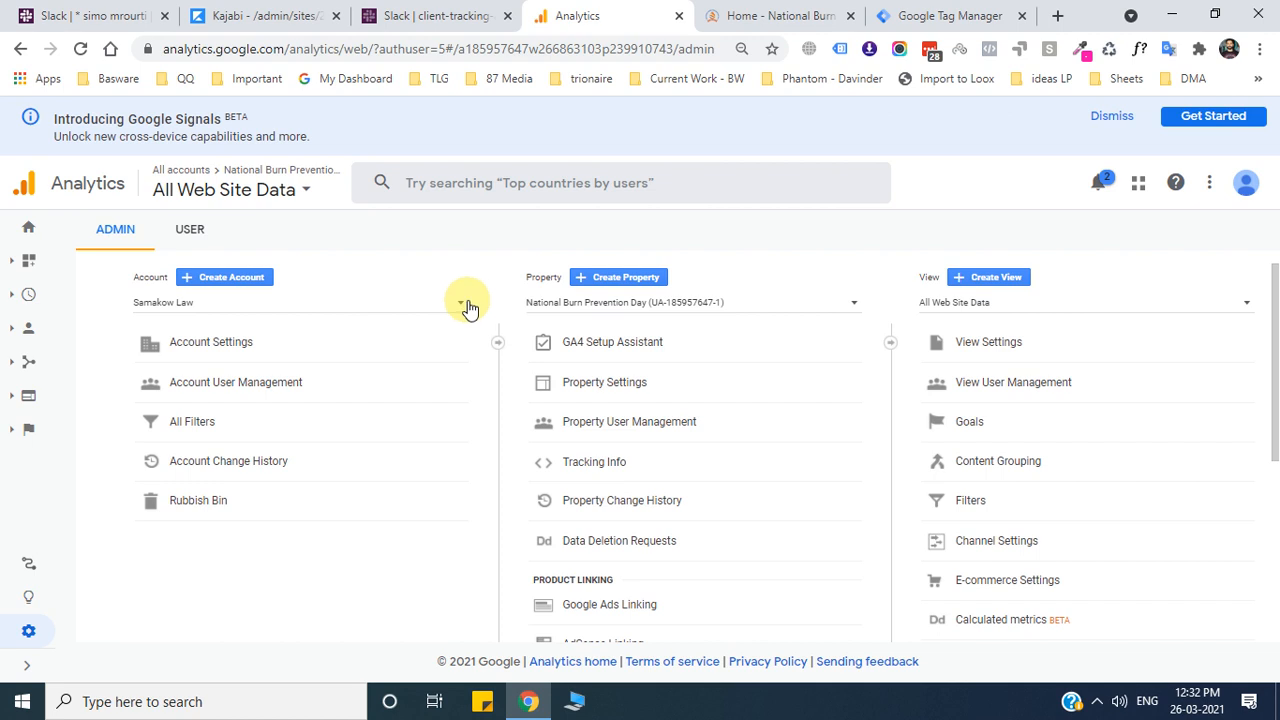
Examine the new property form, including its name, time zone and currency settings and the advanced Universal Analytics option.
left_click(617, 287)
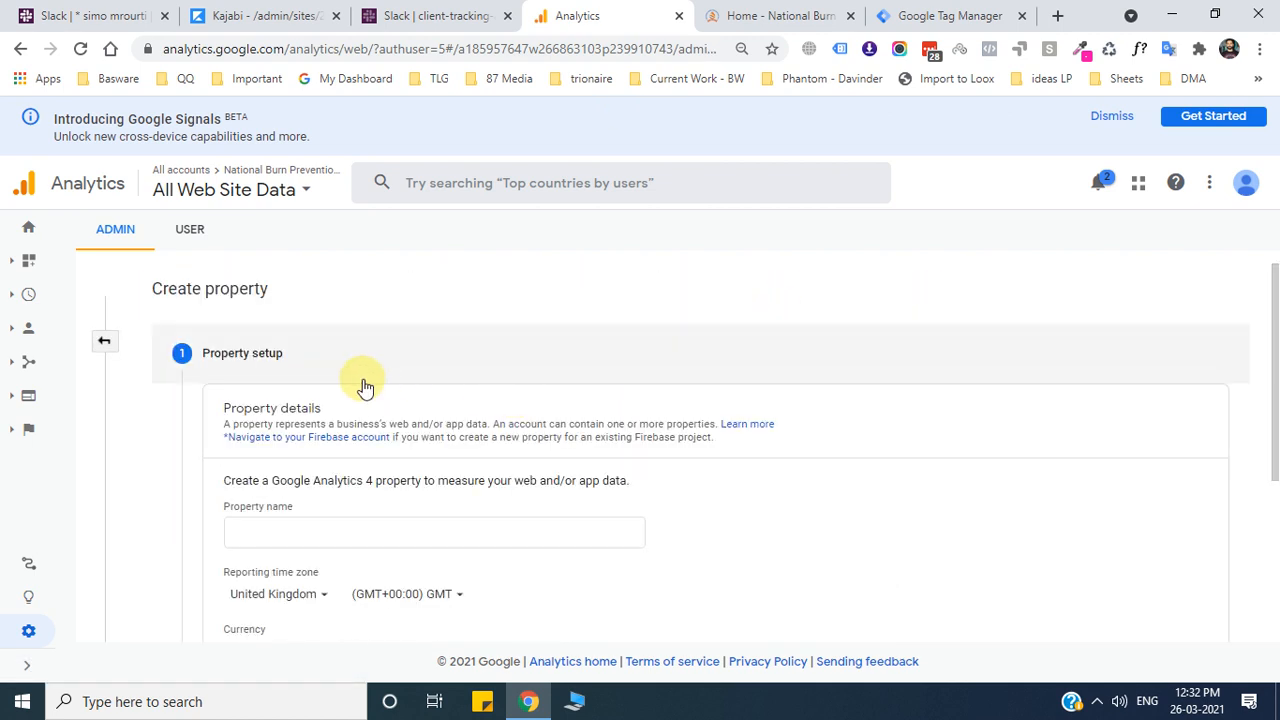
scroll(220, 389, "down", 3)
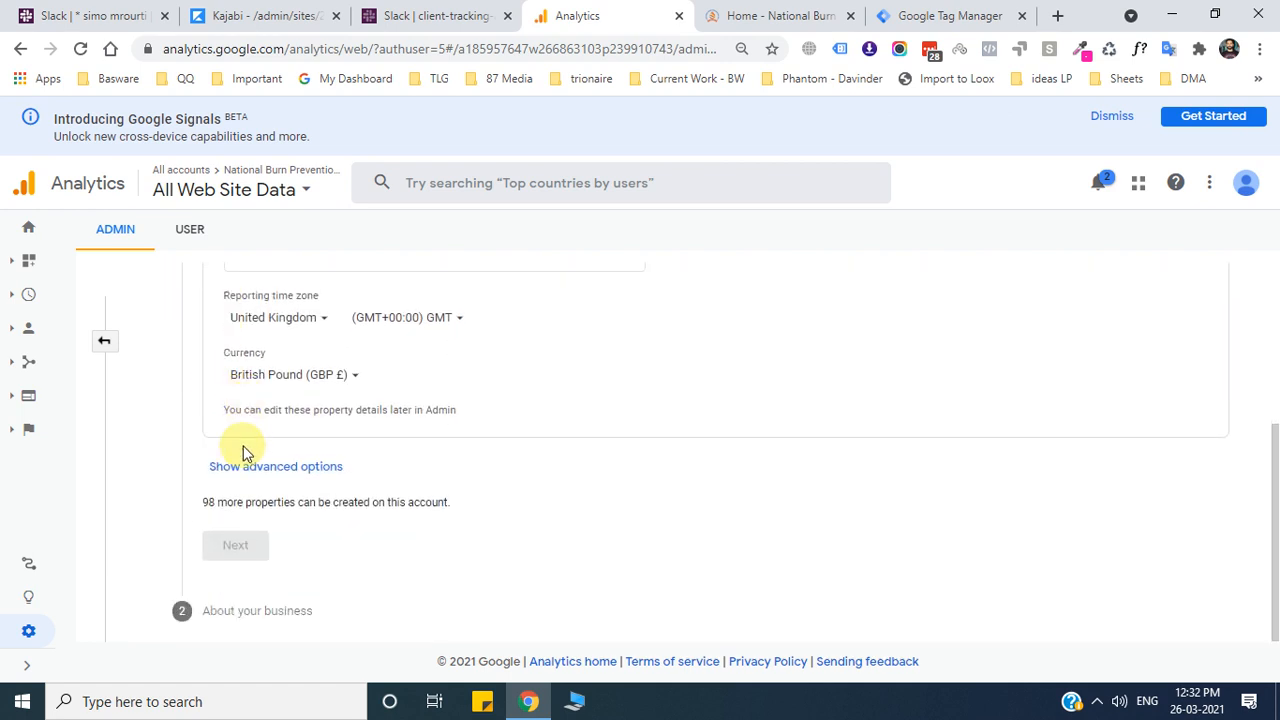
scroll(251, 389, "up", 3)
scroll(257, 480, "down", 2)
scroll(255, 437, "down", 1)
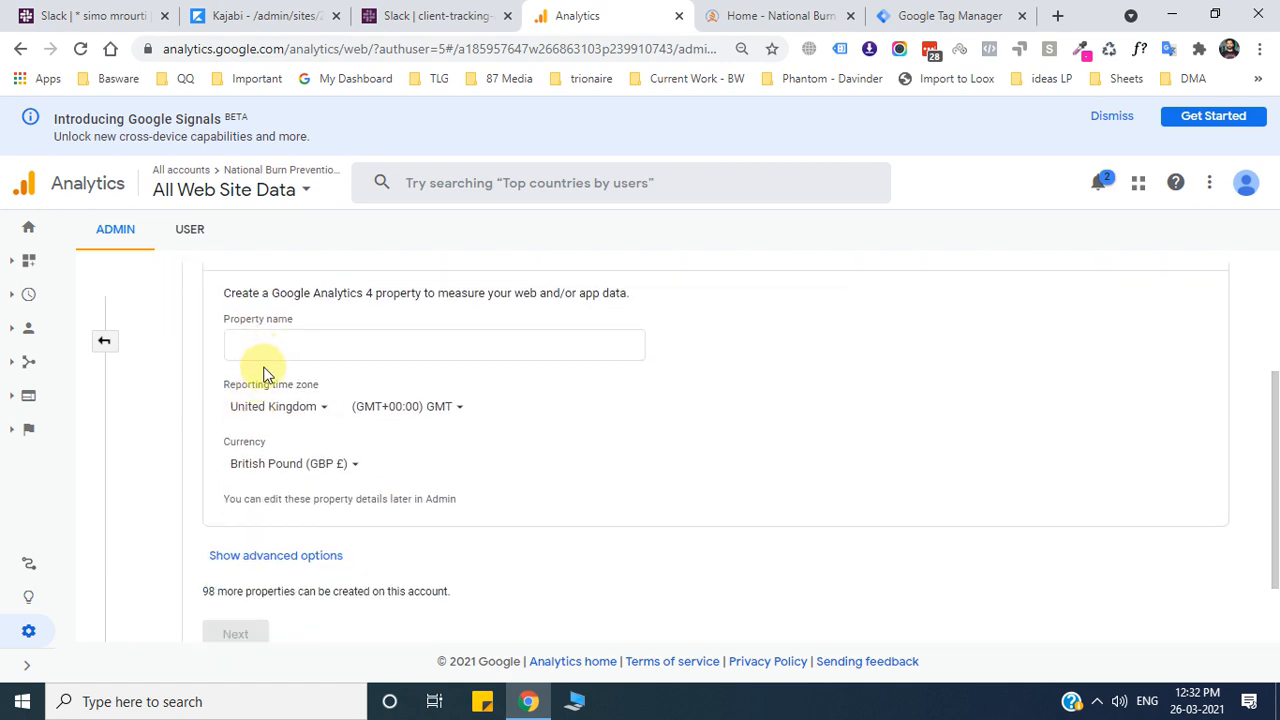
left_click(260, 344)
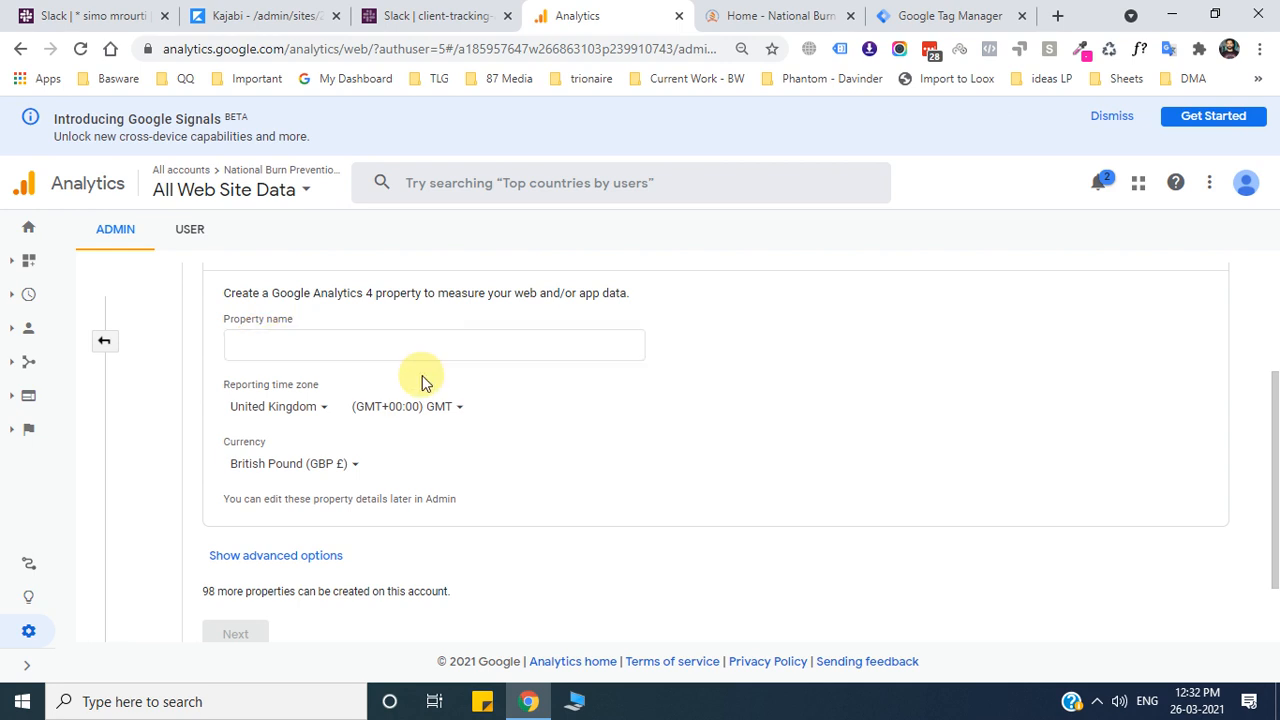
scroll(277, 337, "down", 1)
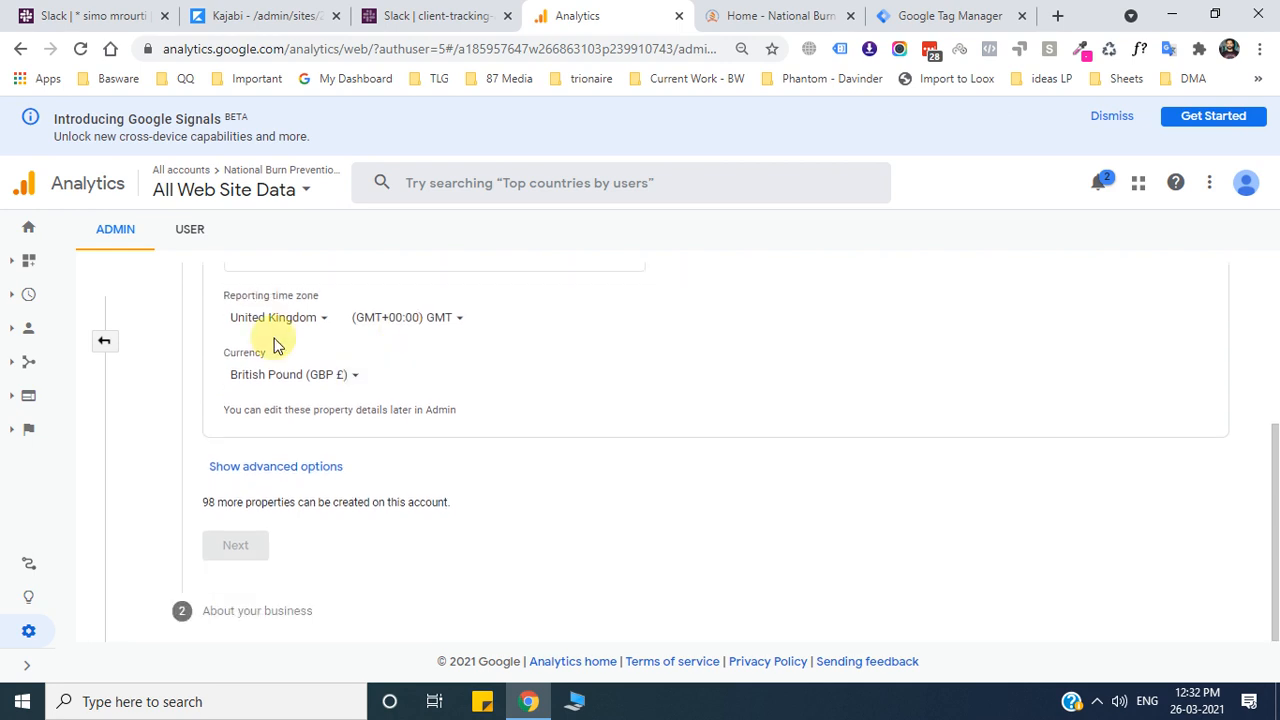
left_click(233, 476)
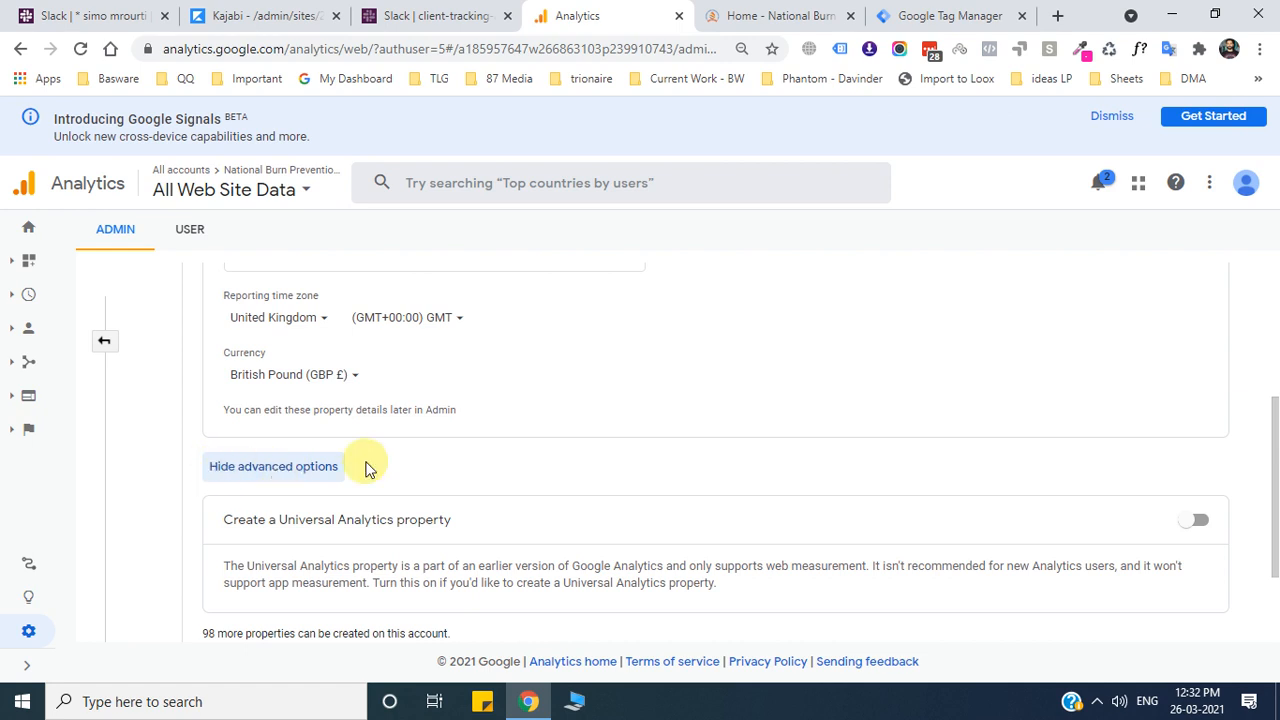
scroll(590, 458, "down", 1)
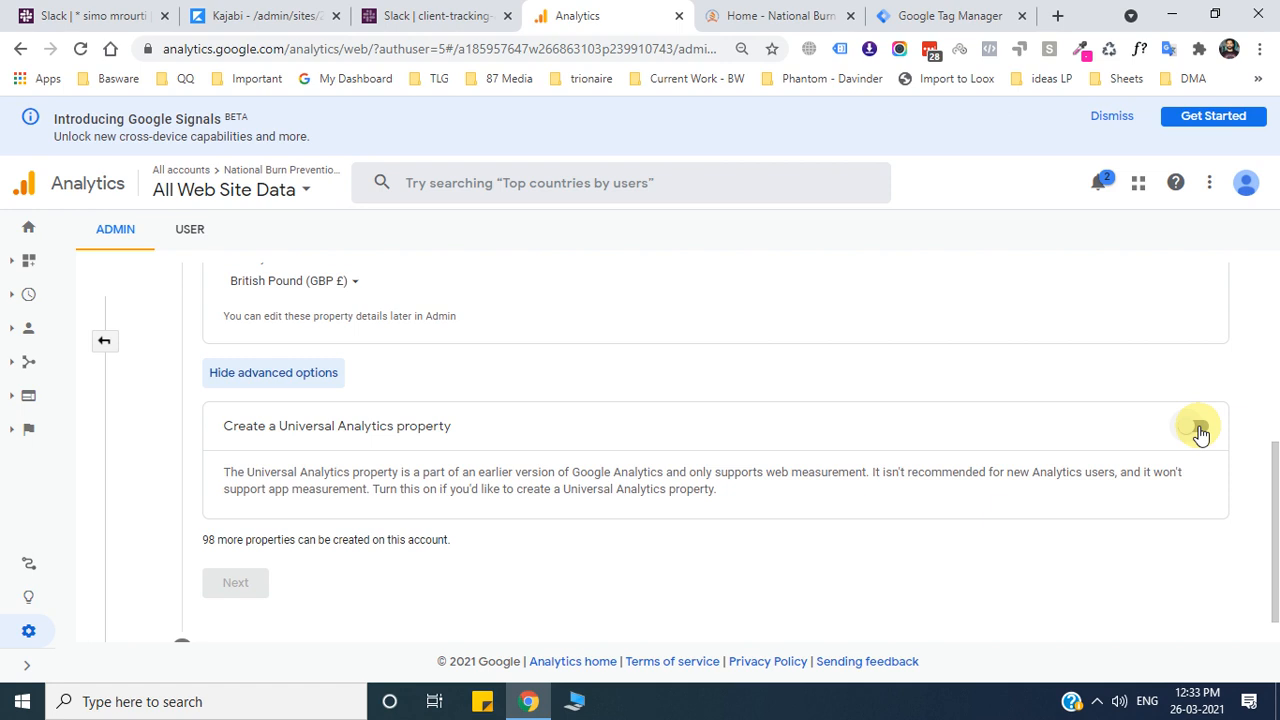
left_click(1199, 429)
scroll(503, 426, "up", 3)
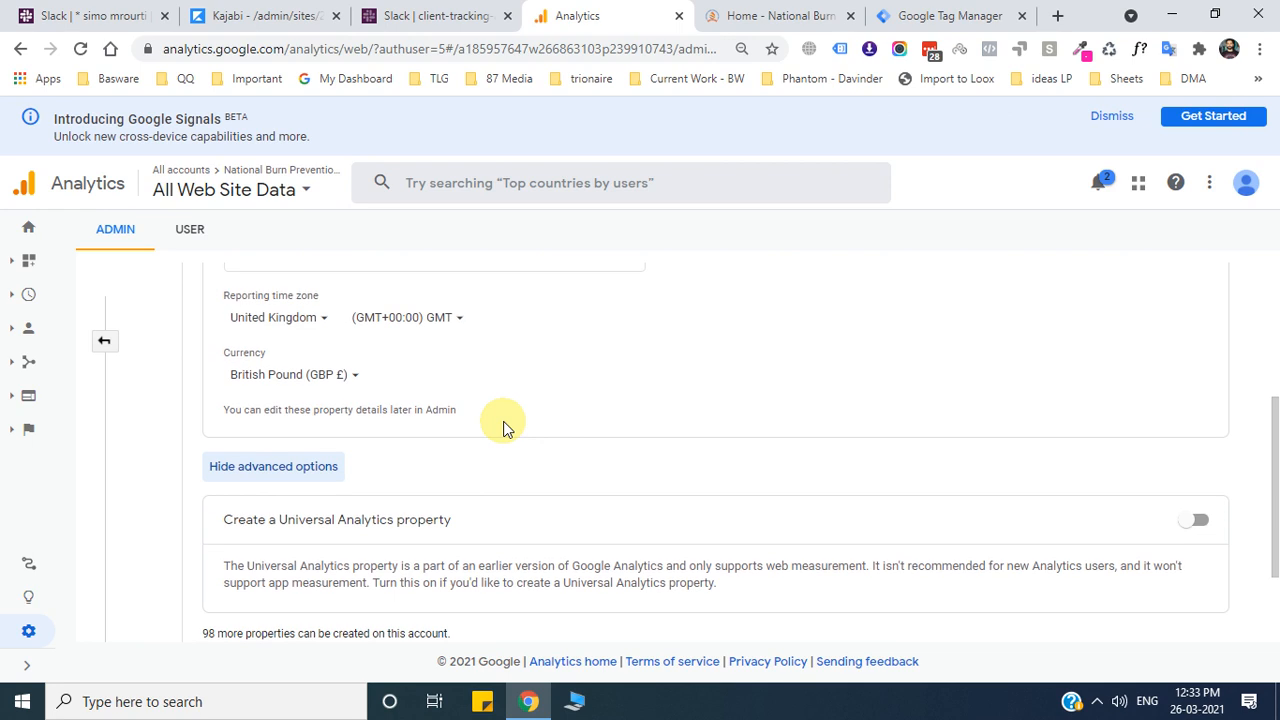
scroll(503, 426, "up", 2)
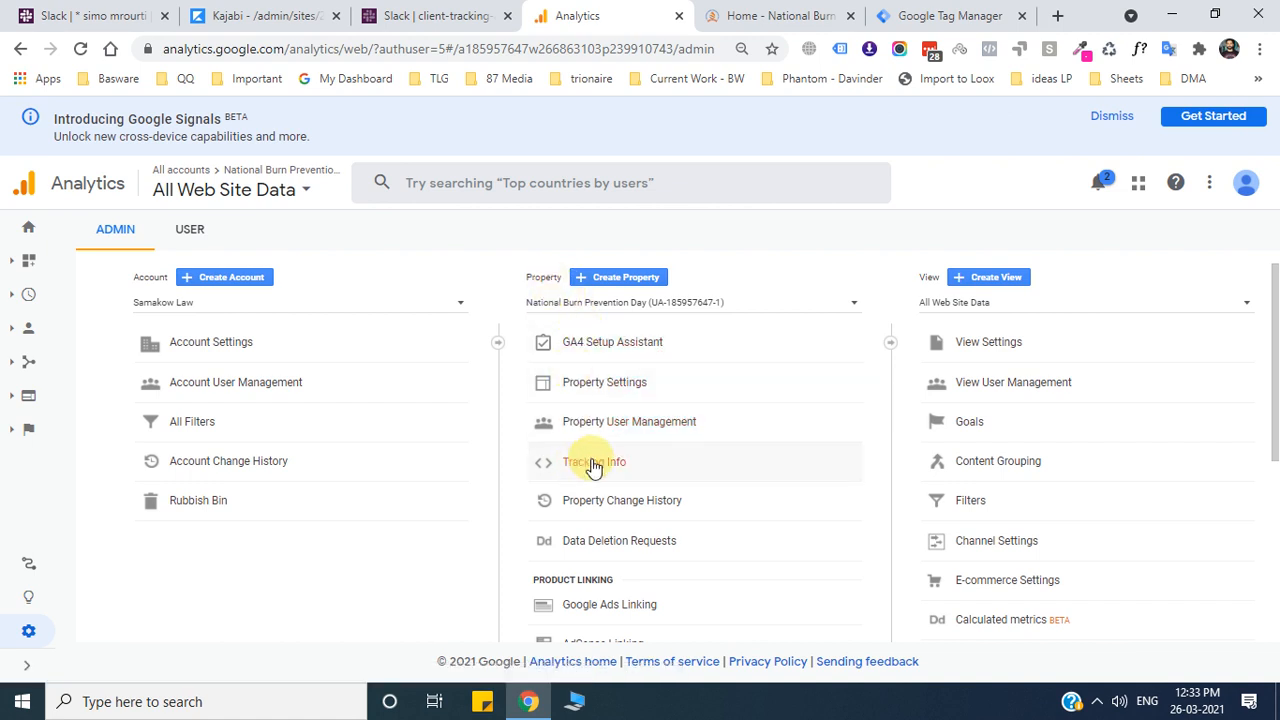
Show the tracking code page of the National Burn Prevention Day property and highlight its tracking ID.
left_click(694, 474)
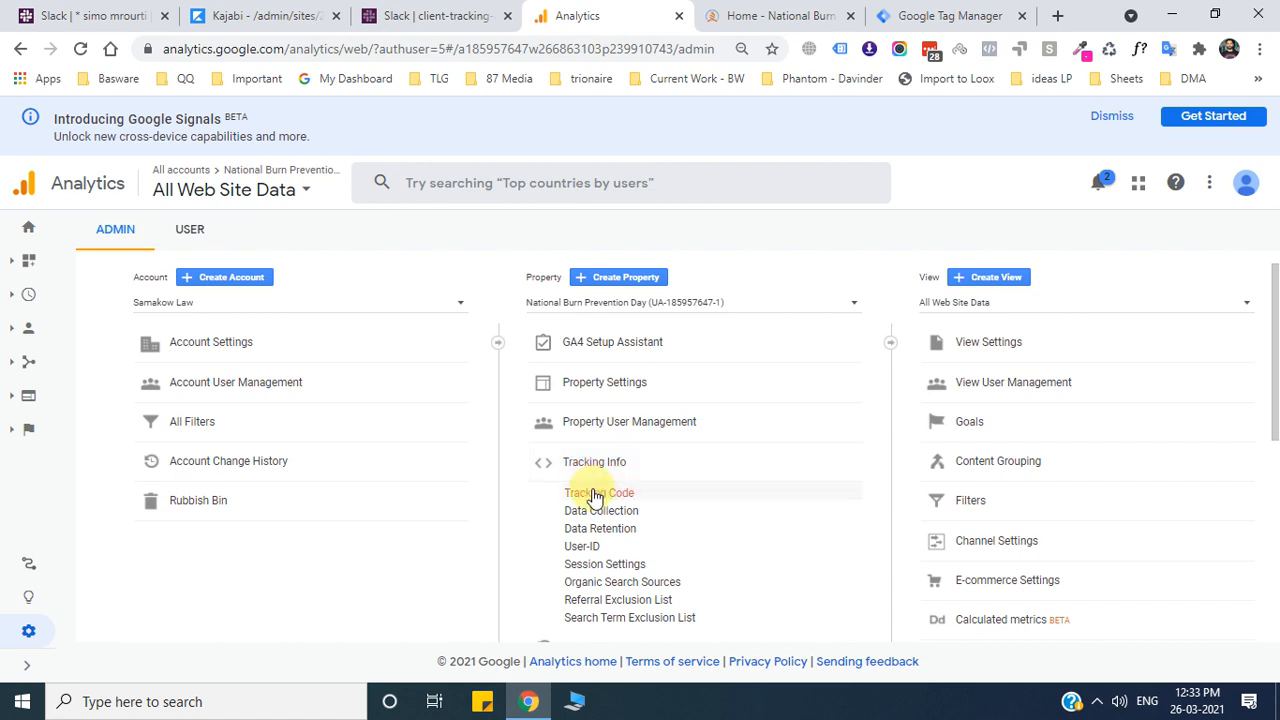
left_click(691, 495)
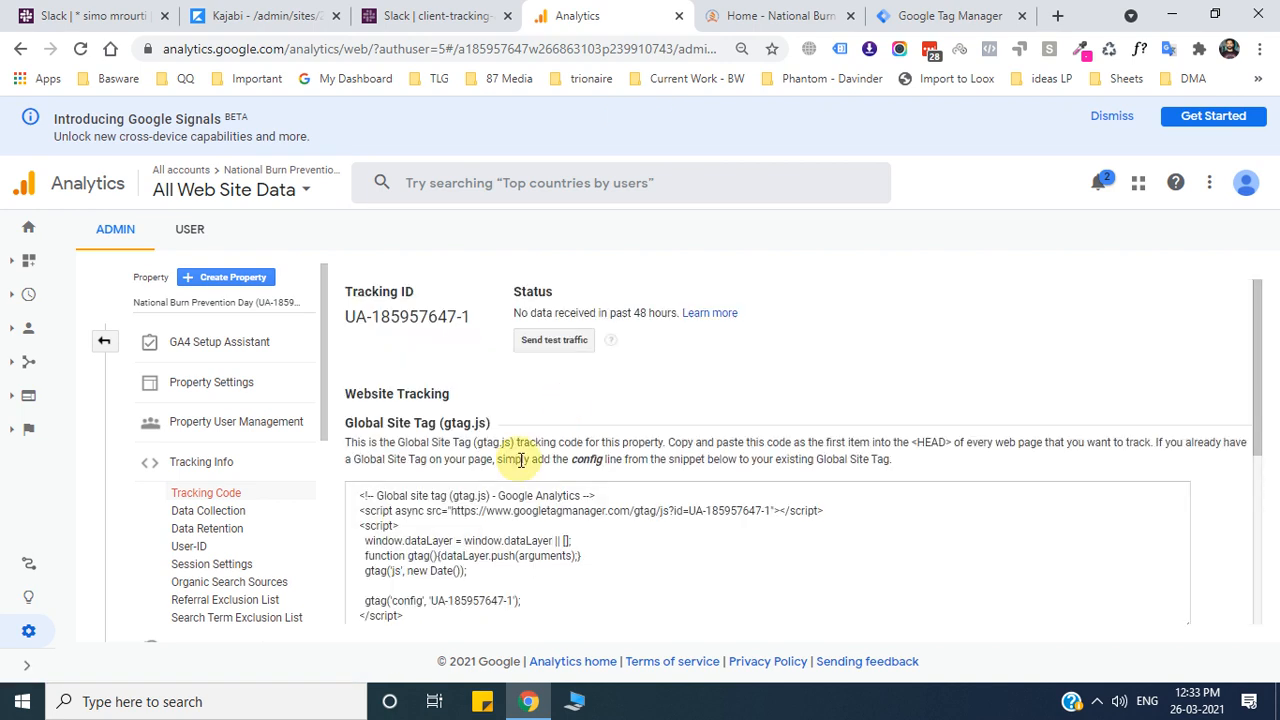
scroll(428, 445, "down", 3)
scroll(432, 405, "up", 2)
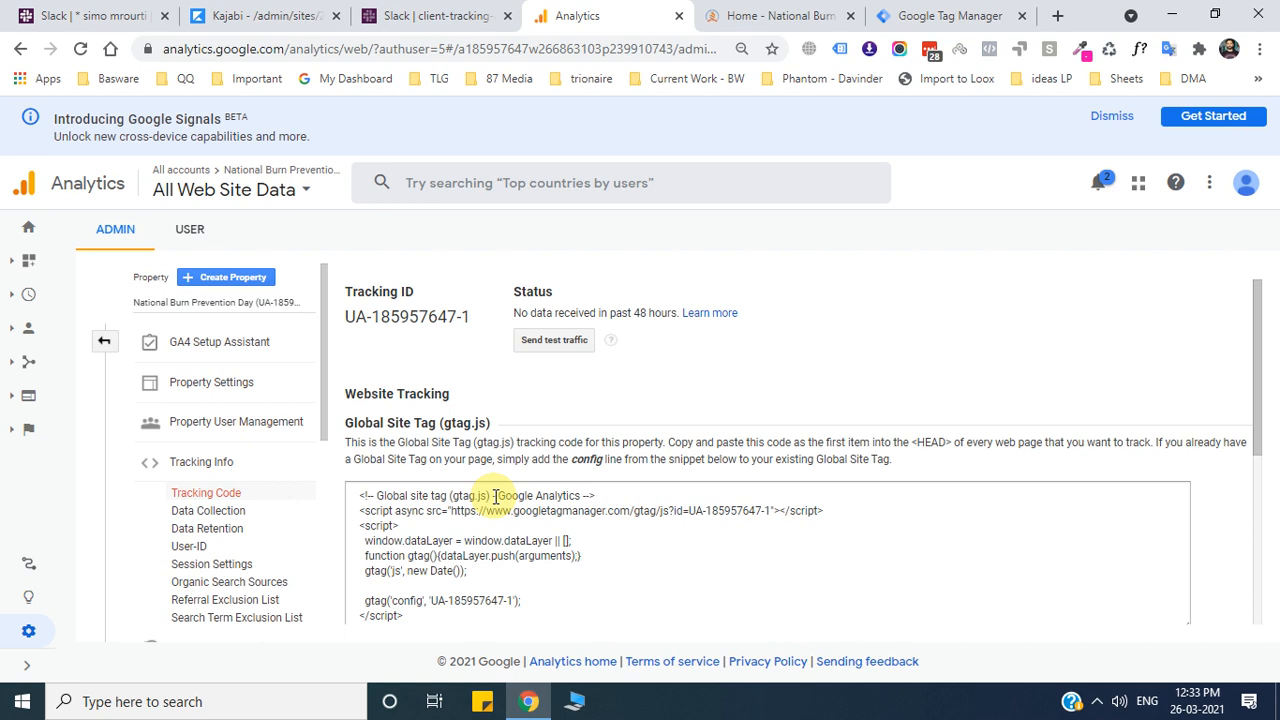
left_click_drag(346, 323, 469, 318)
Switch to Google Tag Manager and create a new tag named "GA Property" in the default workspace.
left_click(925, 15)
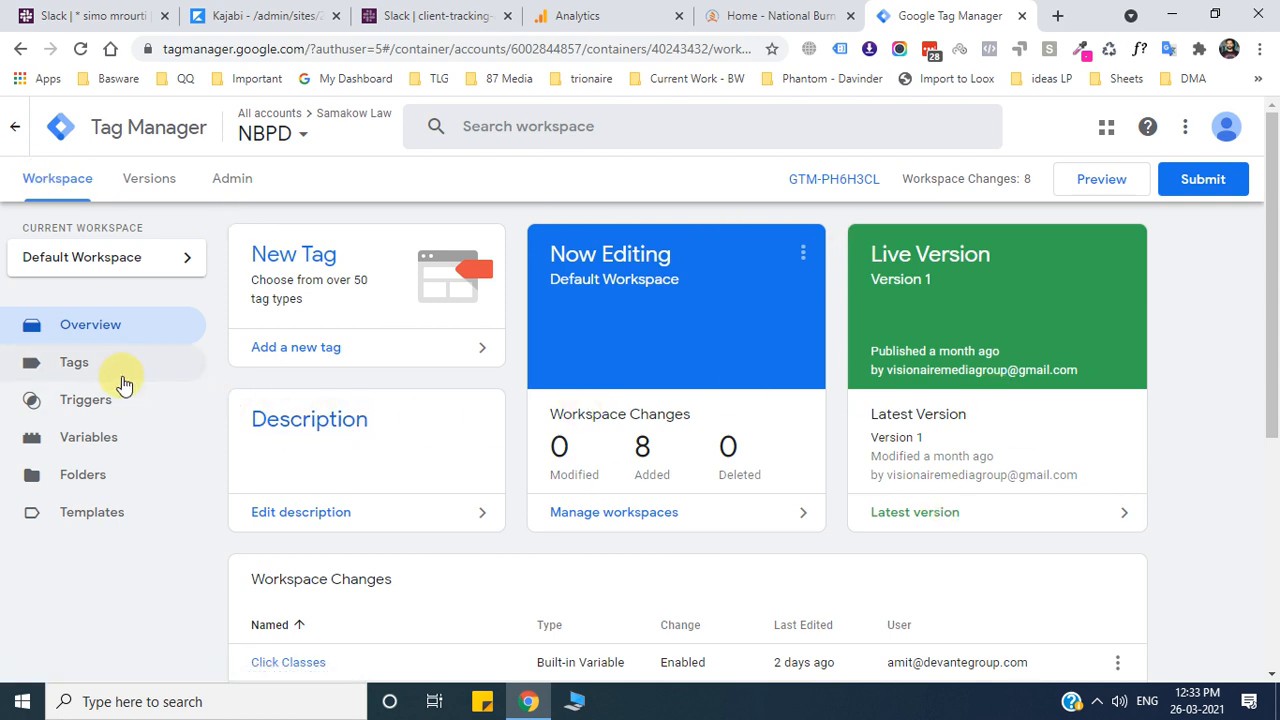
left_click(82, 376)
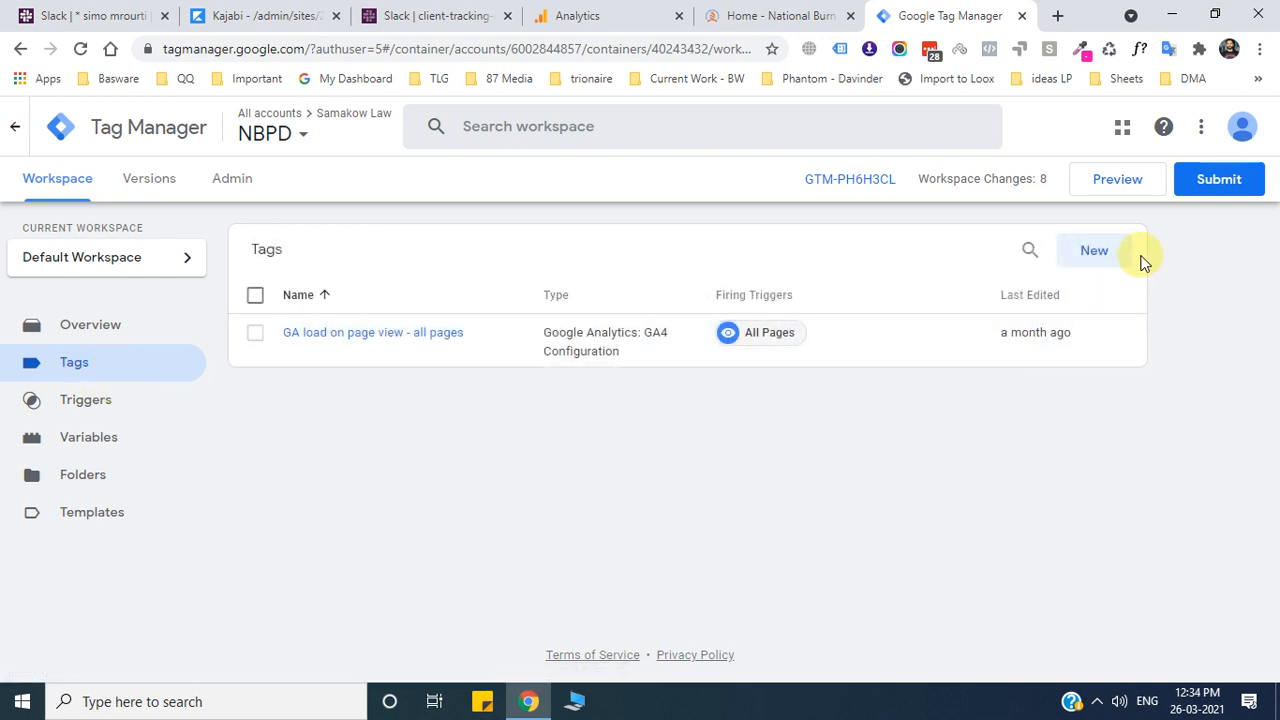
left_click(1098, 256)
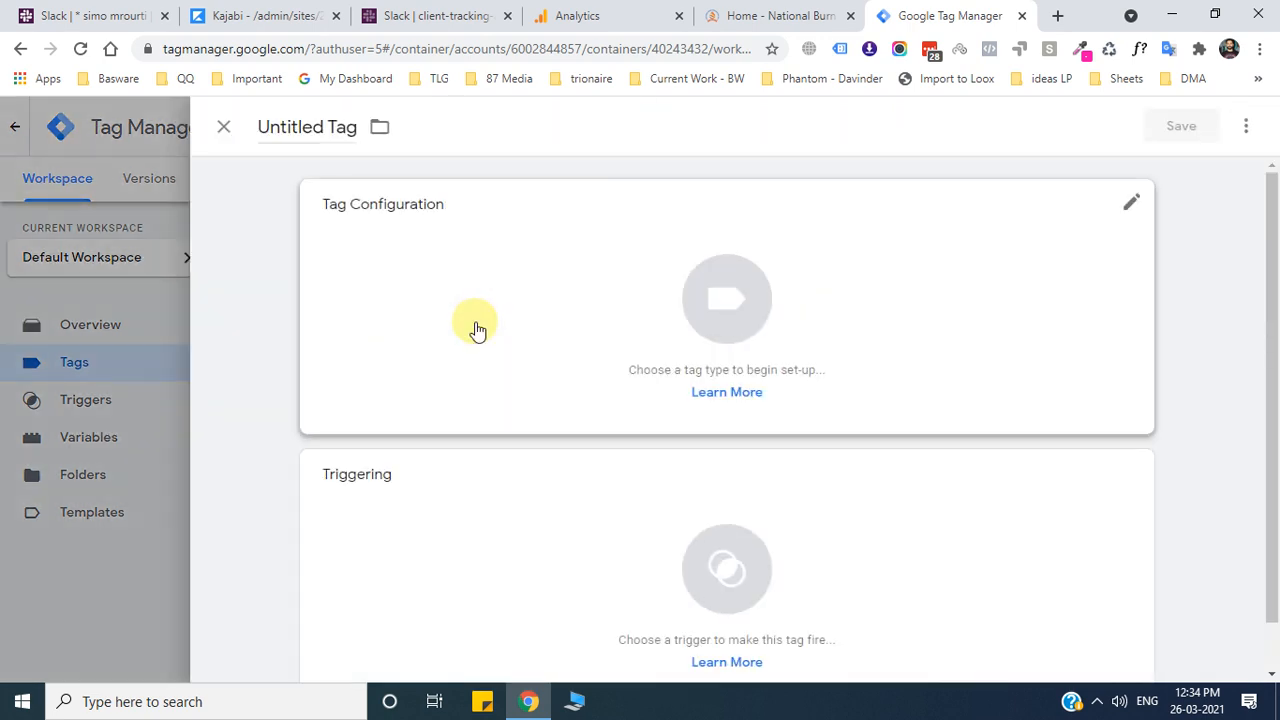
left_click(321, 130)
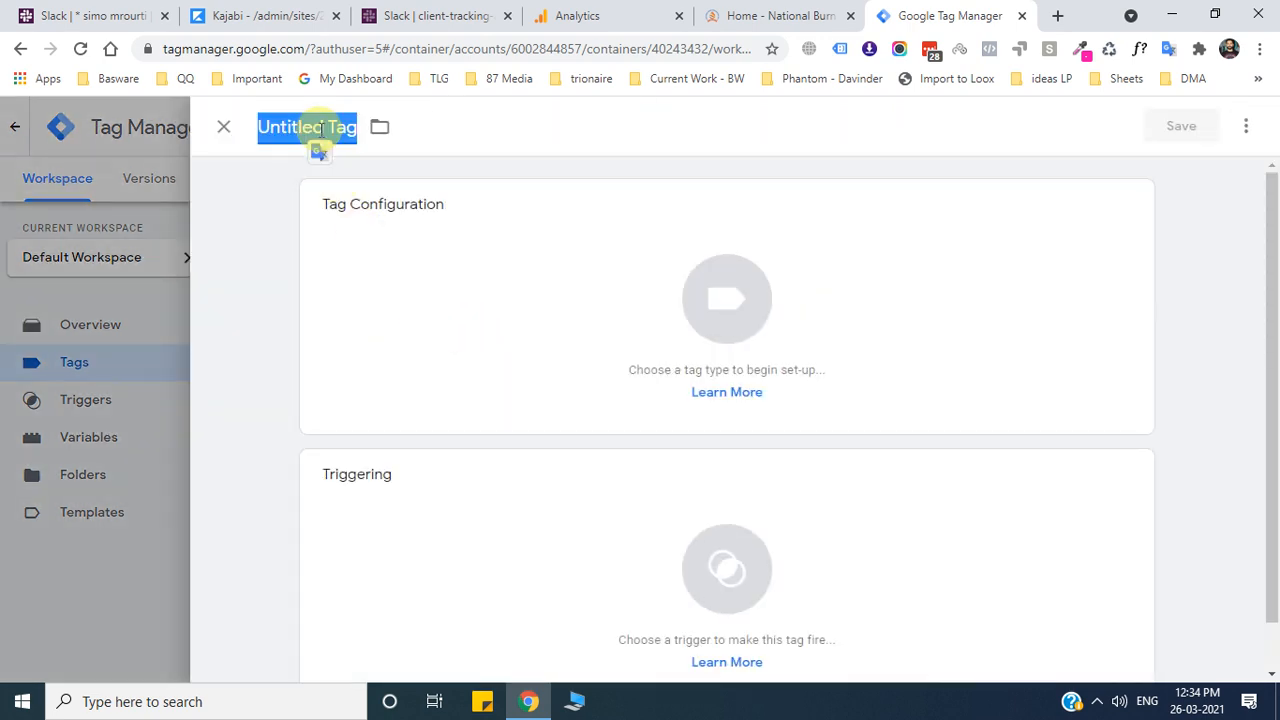
type("GA Property")
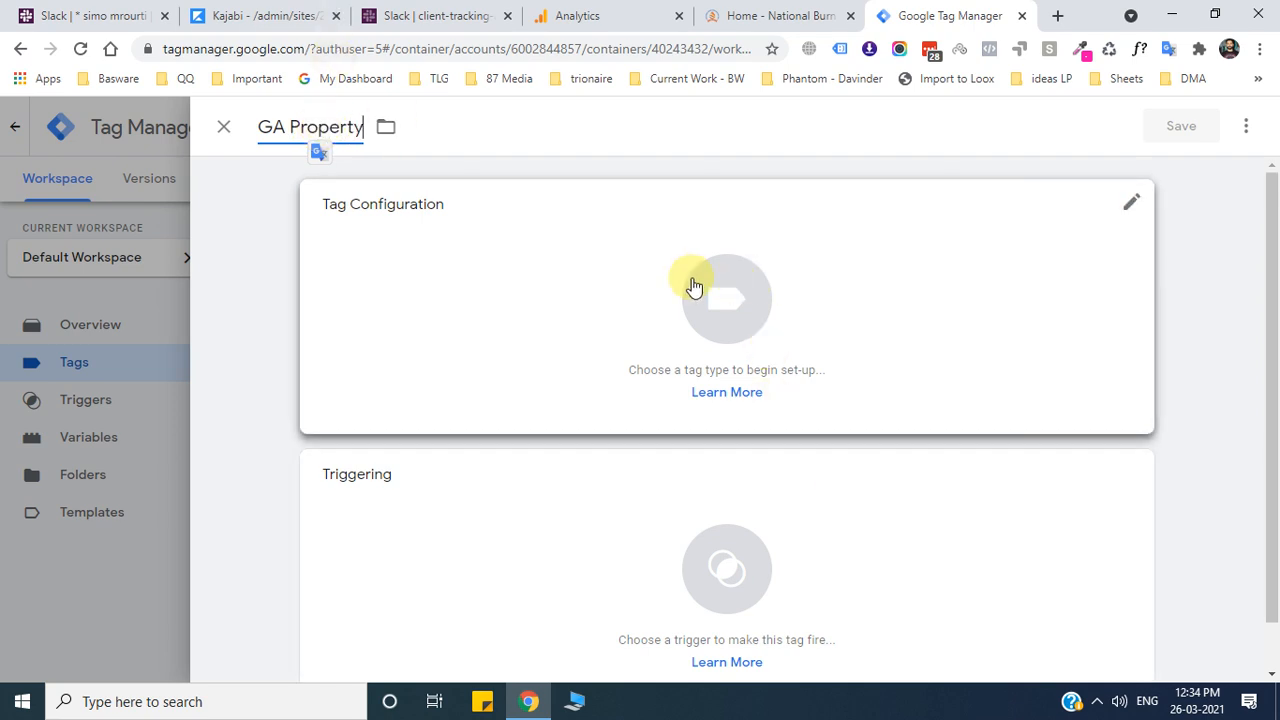
Configure the tag as Google Analytics: Universal Analytics with the Pageview track type.
left_click(716, 320)
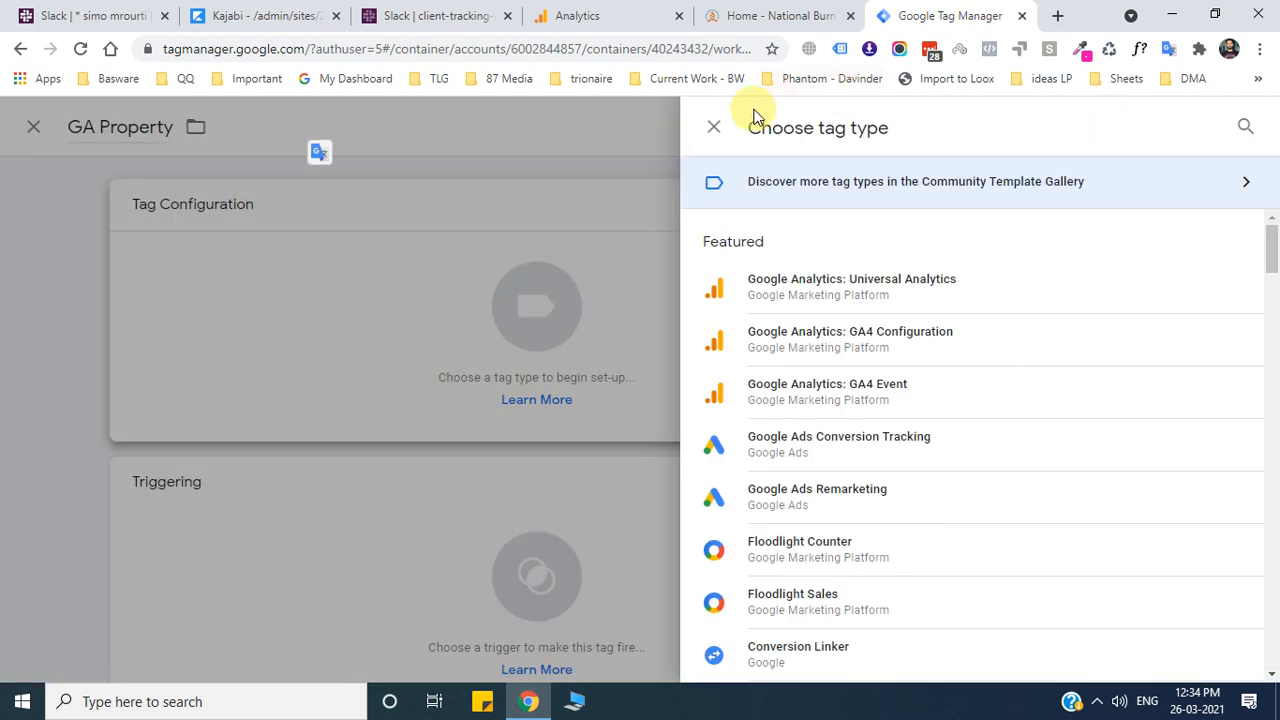
left_click(713, 128)
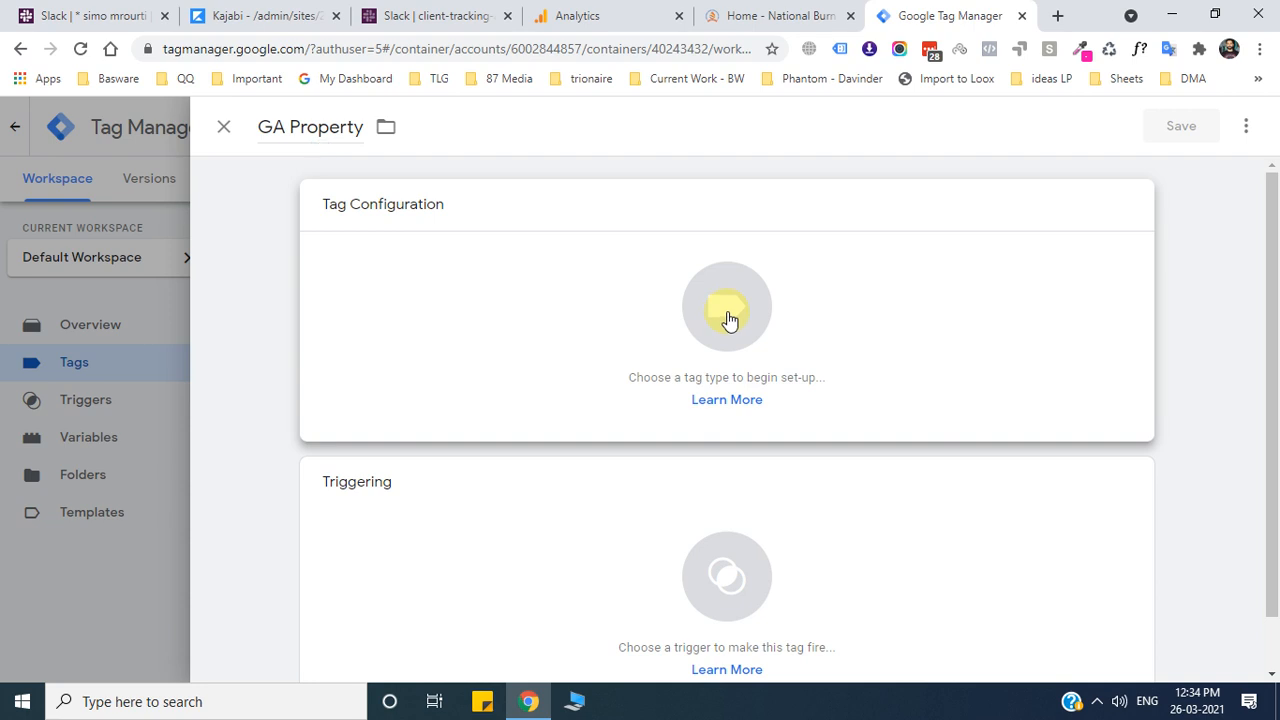
left_click(728, 318)
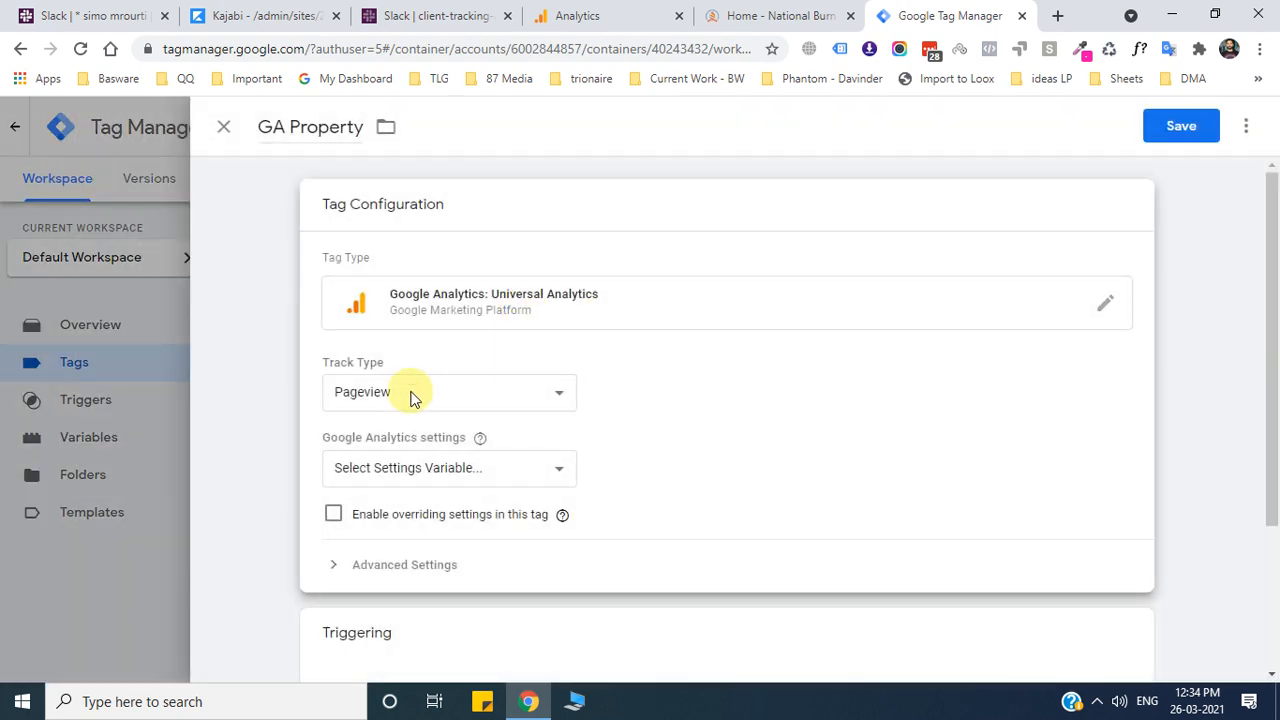
left_click(414, 395)
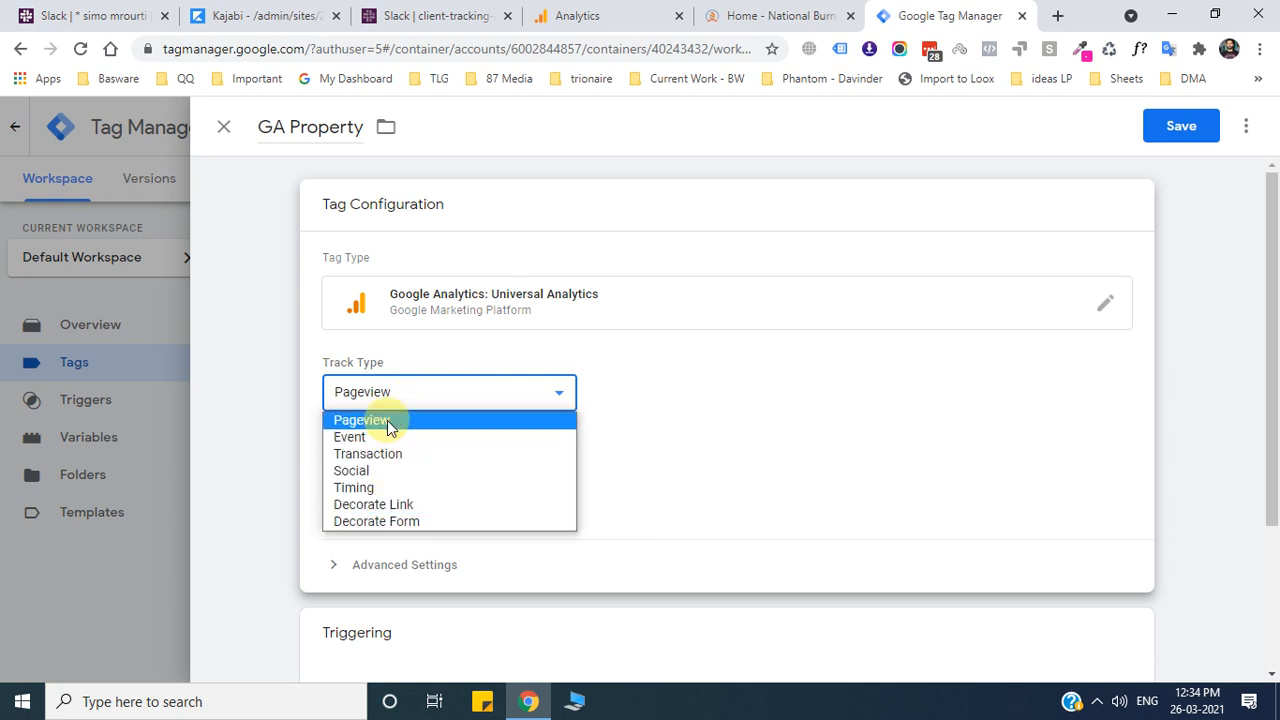
left_click(390, 420)
Create a new Google Analytics settings variable for the tag and name it "GA - New".
left_click(470, 467)
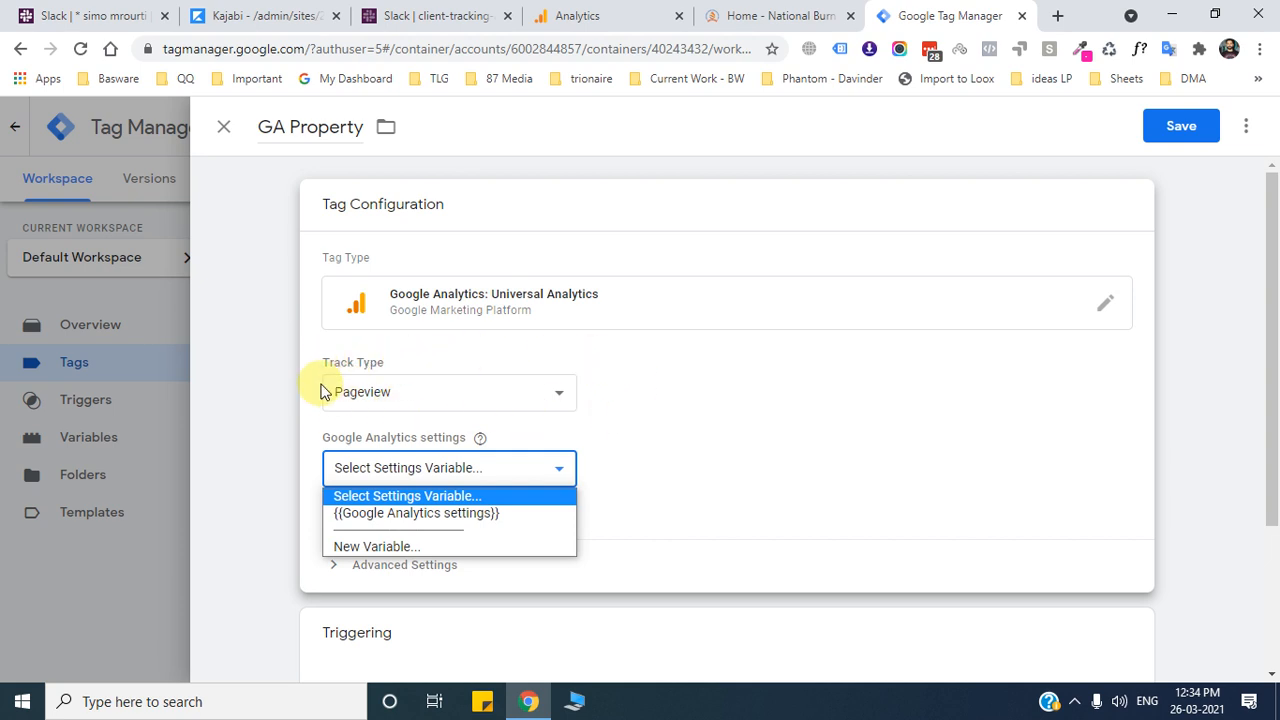
left_click(677, 492)
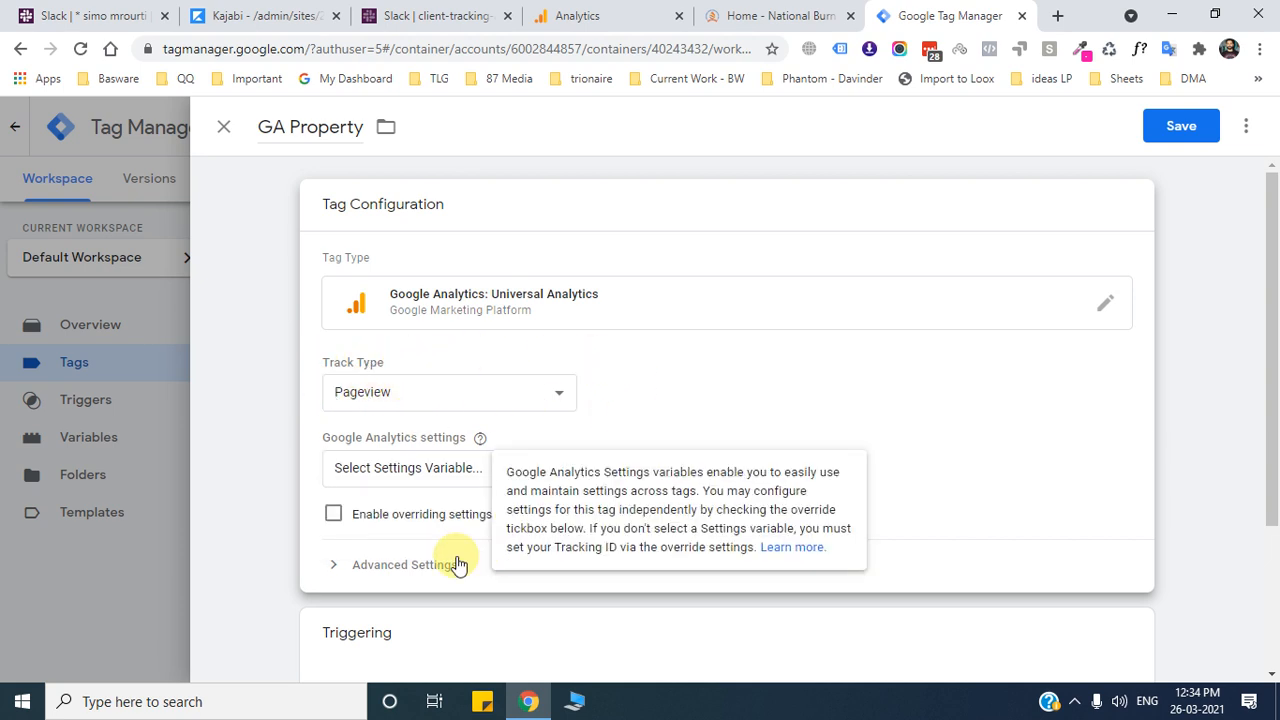
left_click(380, 465)
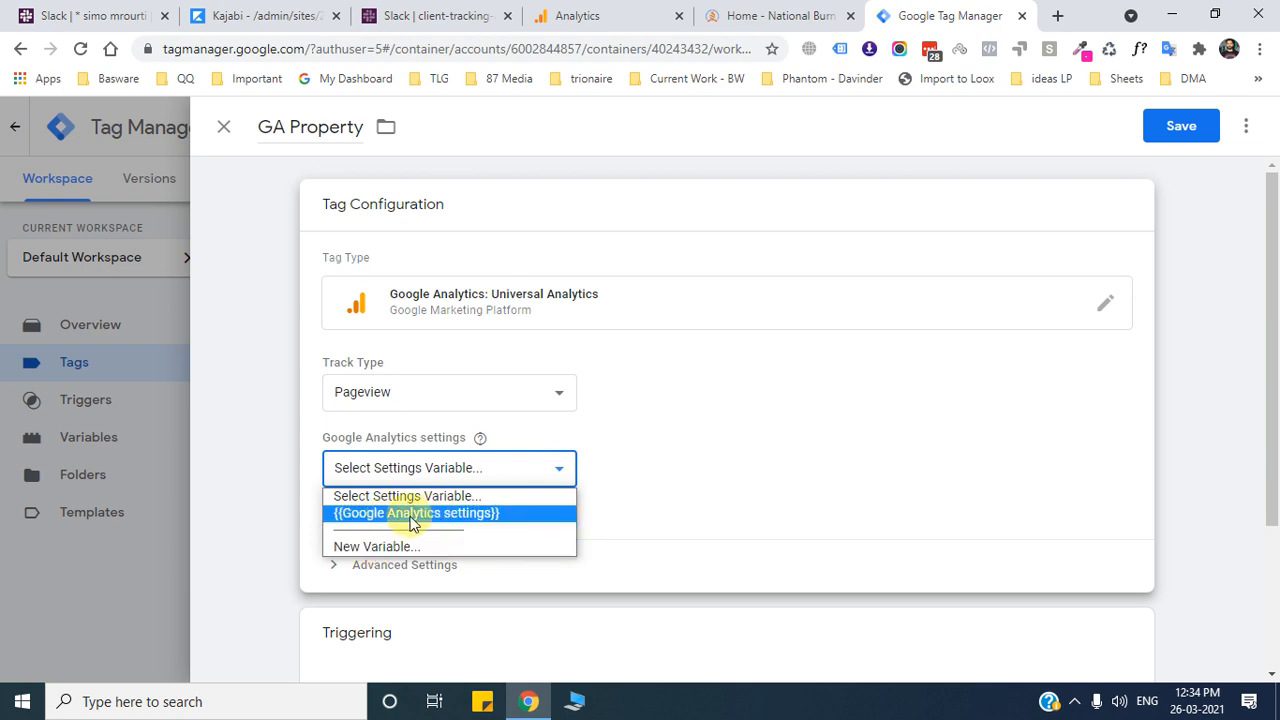
left_click(372, 550)
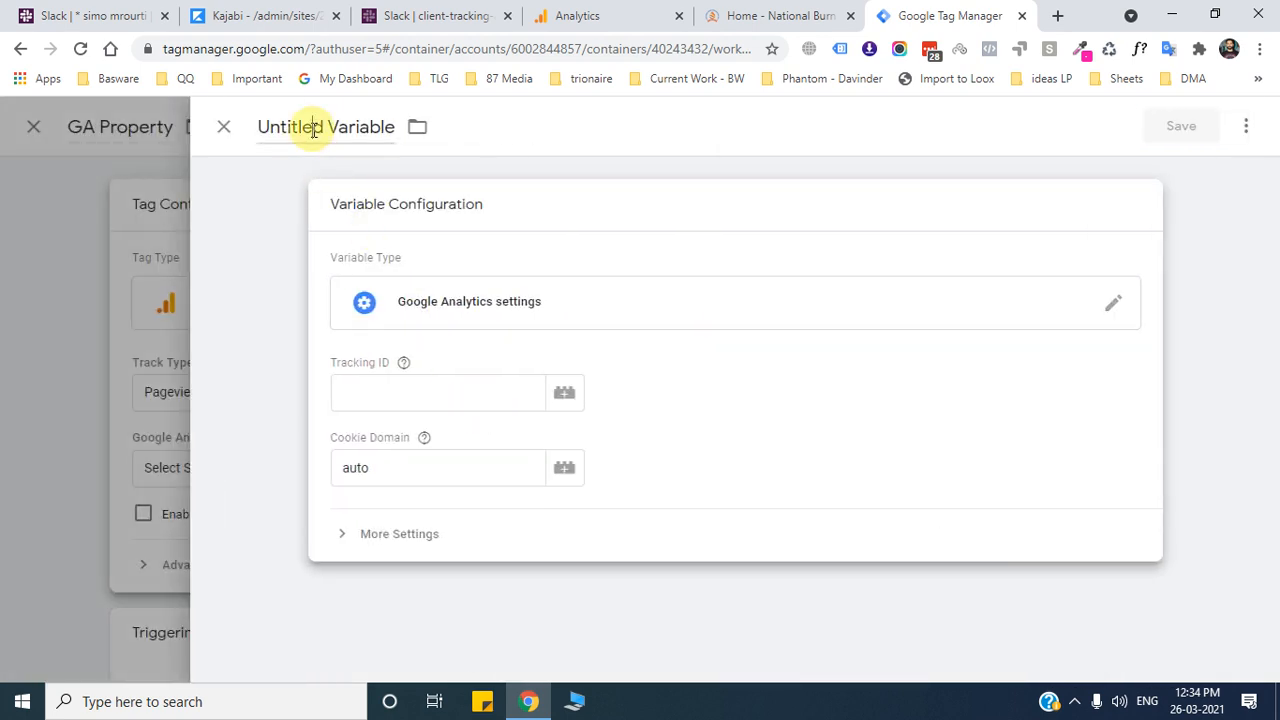
left_click(316, 131)
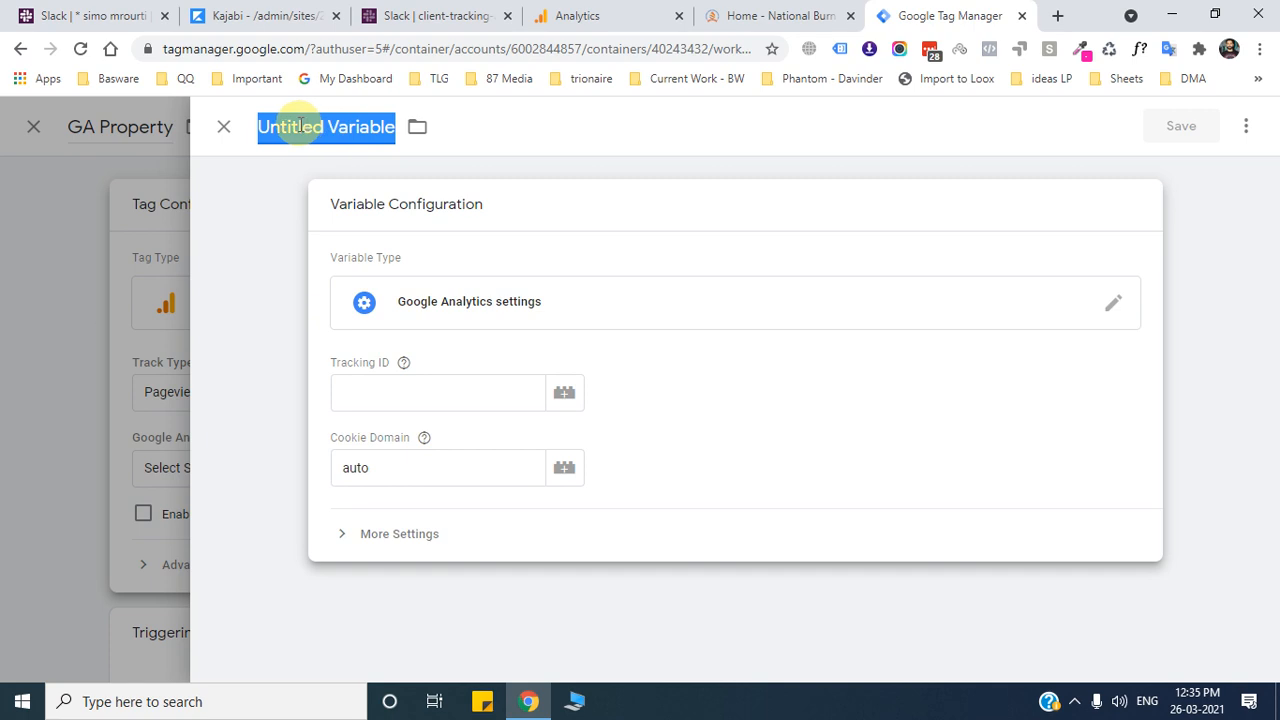
type("GA - New")
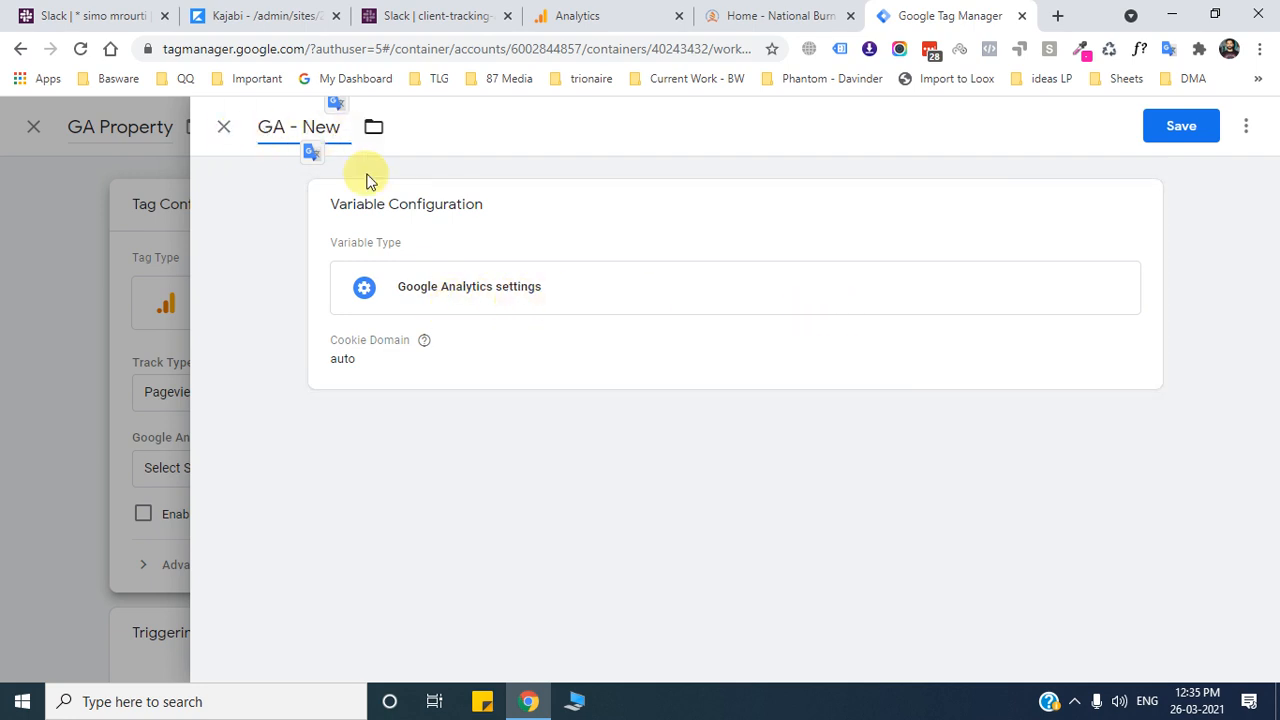
Copy the property's tracking ID from Google Analytics into the Tracking ID of the GA - New variable in Tag Manager and save the variable.
left_click(538, 300)
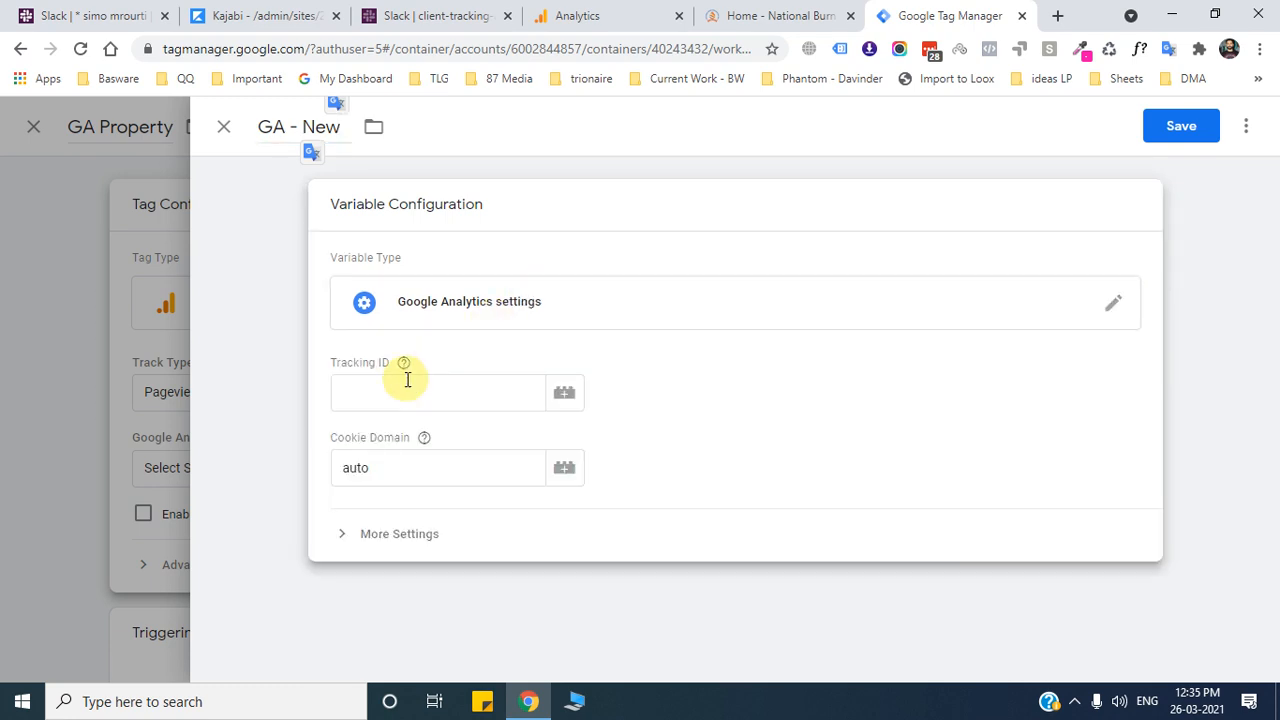
left_click(378, 392)
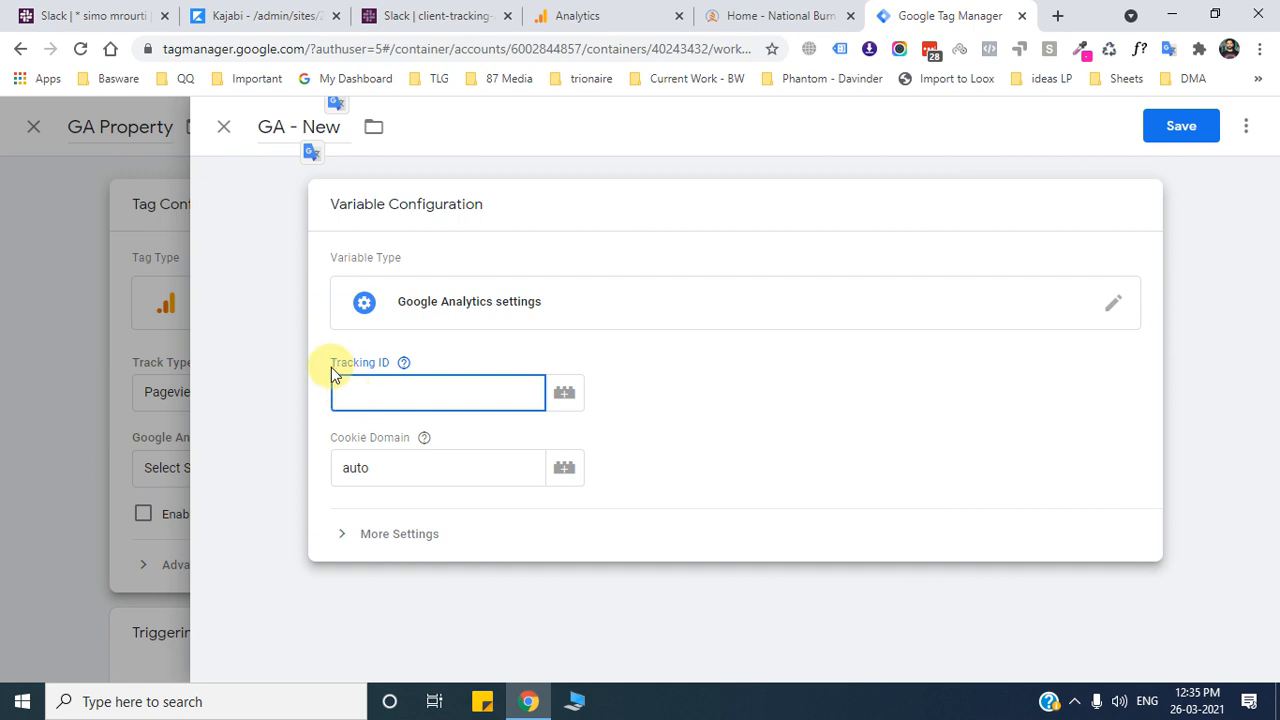
left_click(569, 8)
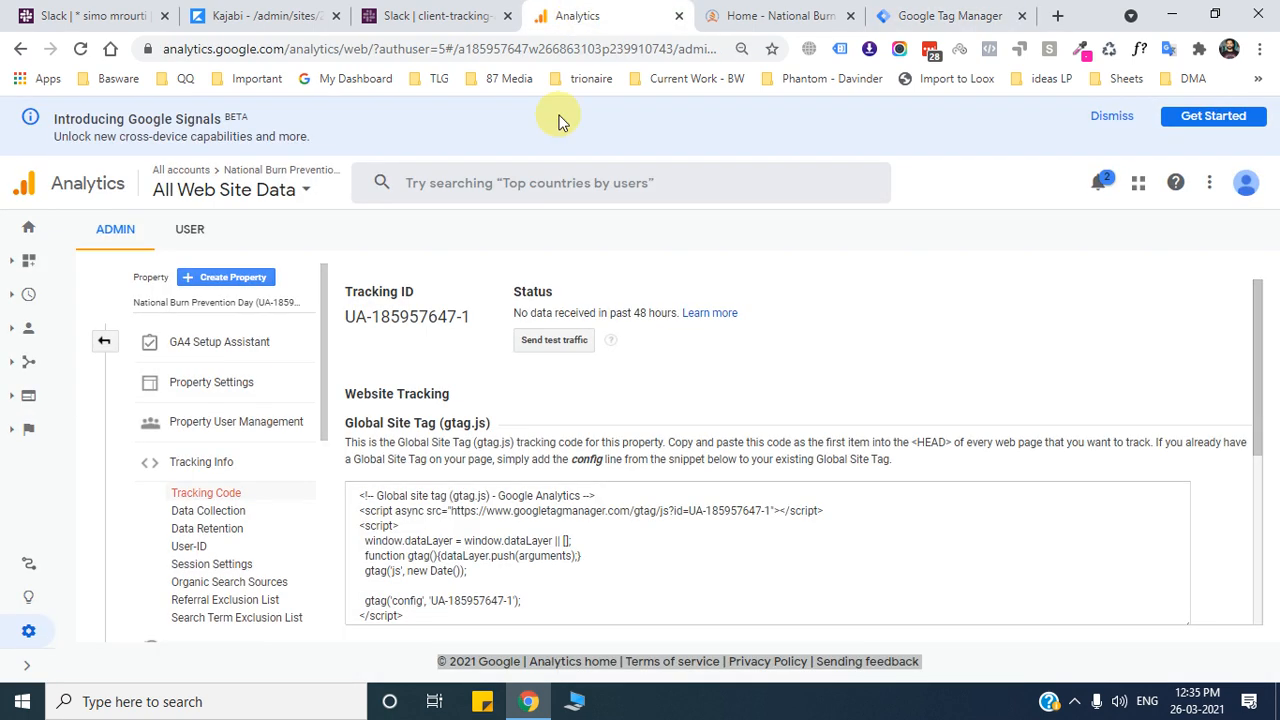
double_click(355, 316)
left_click_drag(476, 314, 478, 320)
key("ctrl+c")
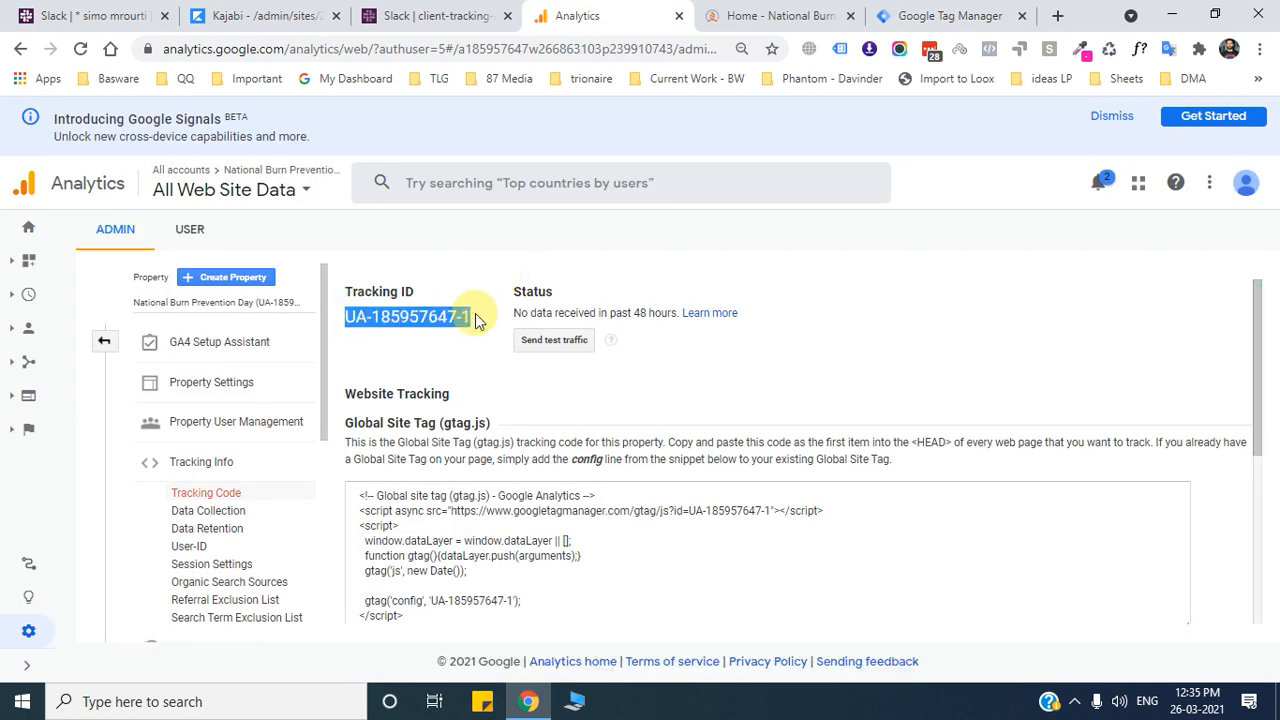
left_click(850, 16)
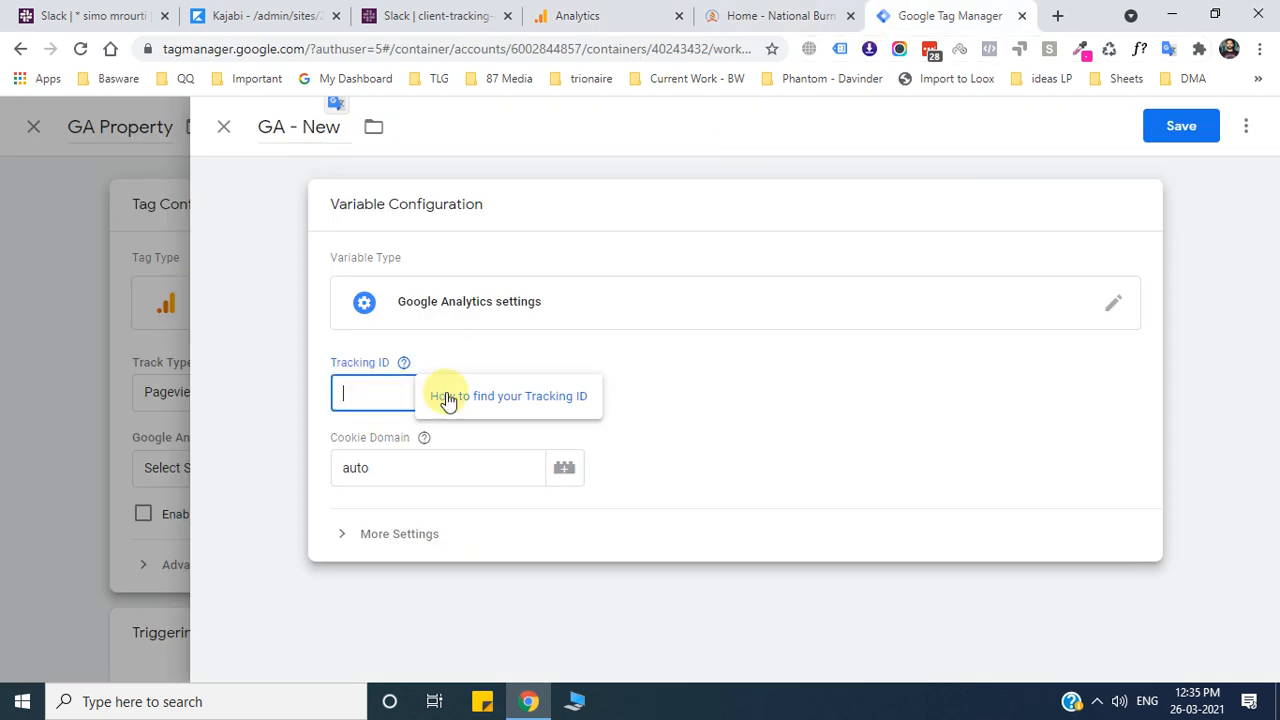
key("ctrl+v")
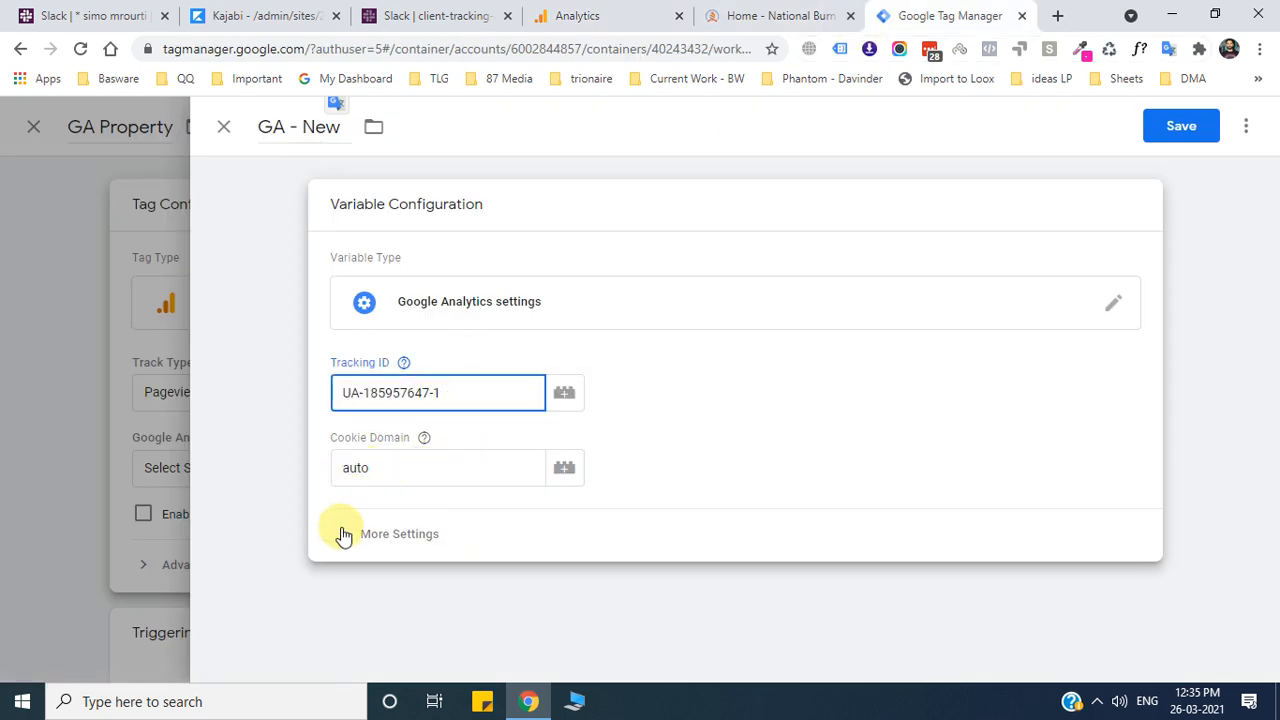
left_click(397, 530)
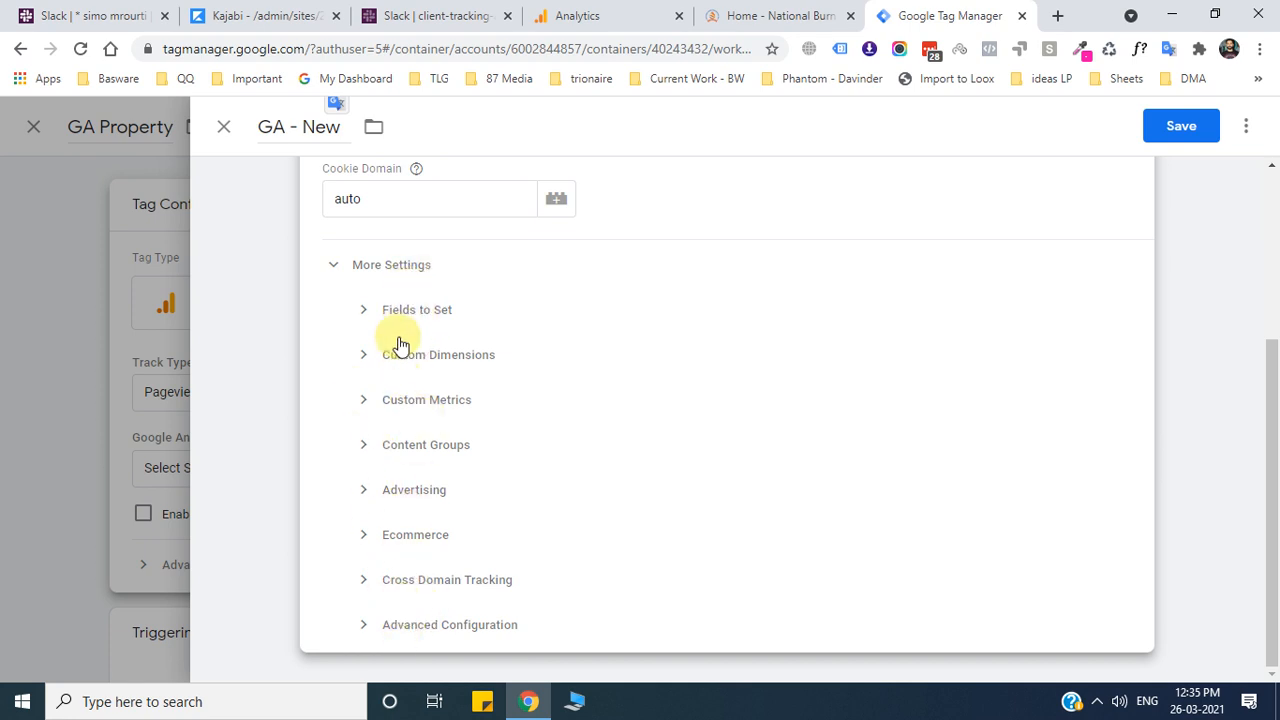
scroll(328, 330, "up", 3)
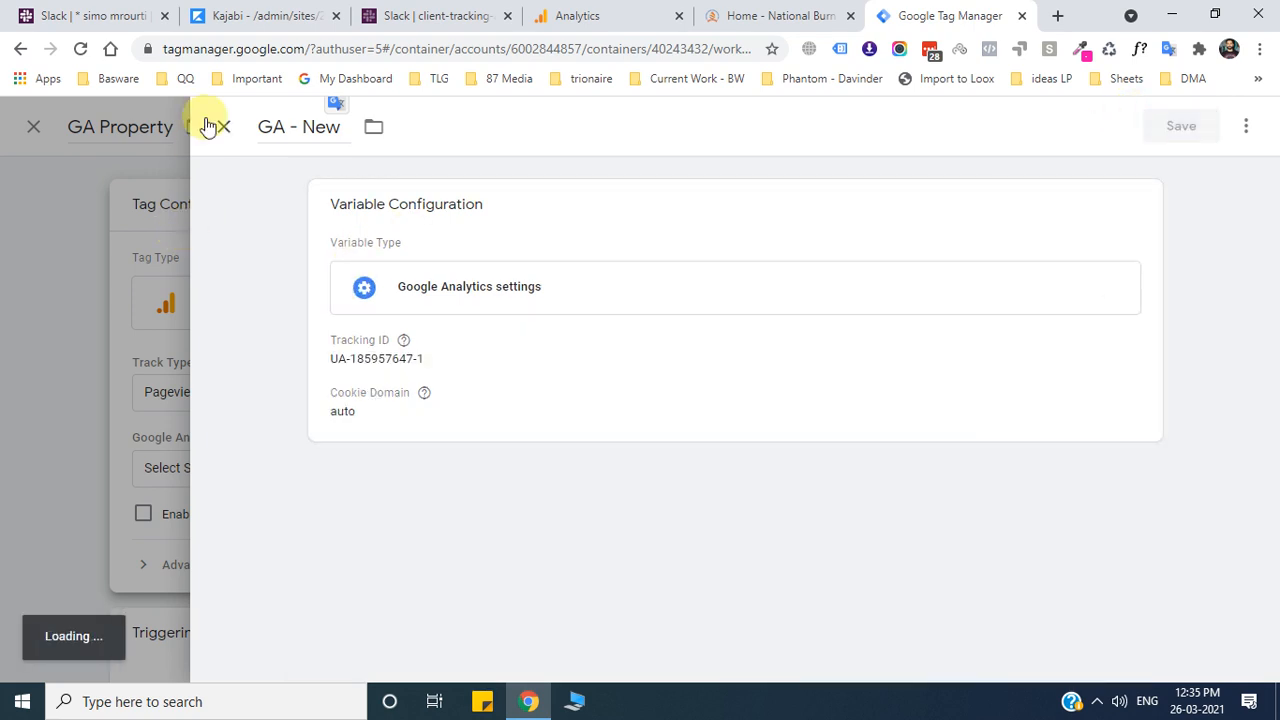
Add the All Pages trigger to the GA Property tag and save the tag.
scroll(600, 382, "down", 2)
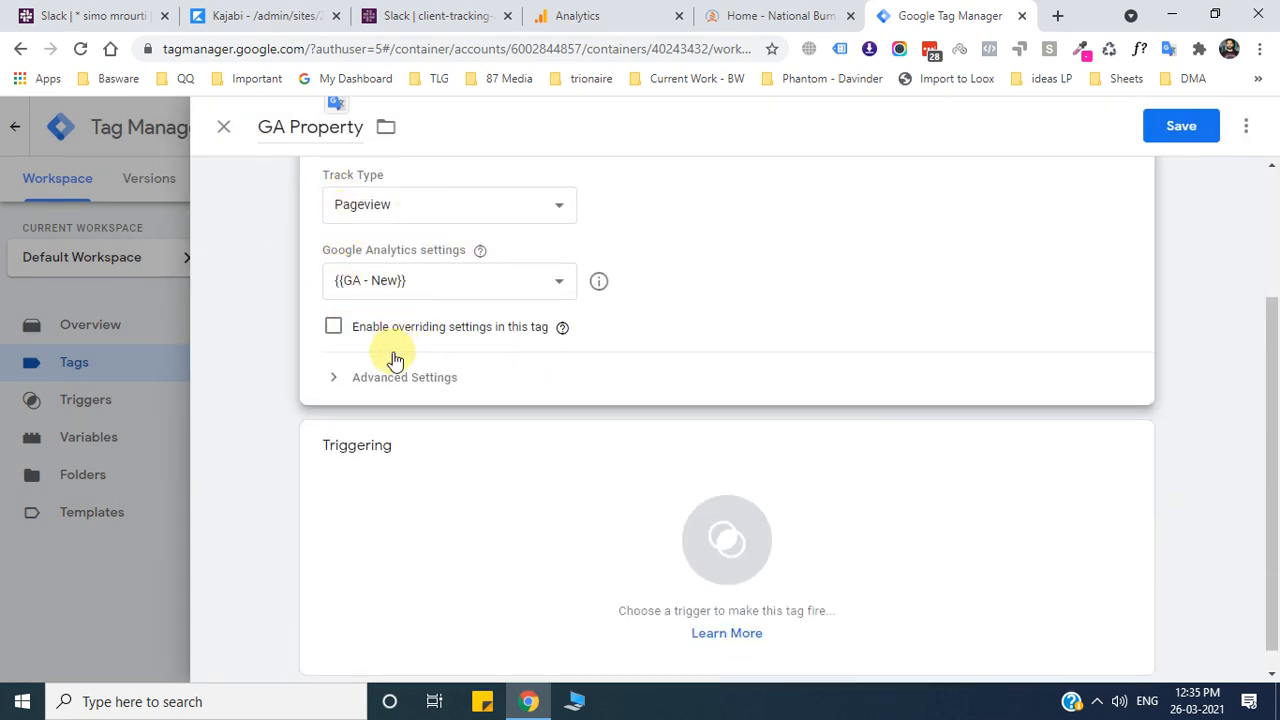
scroll(600, 480, "down", 1)
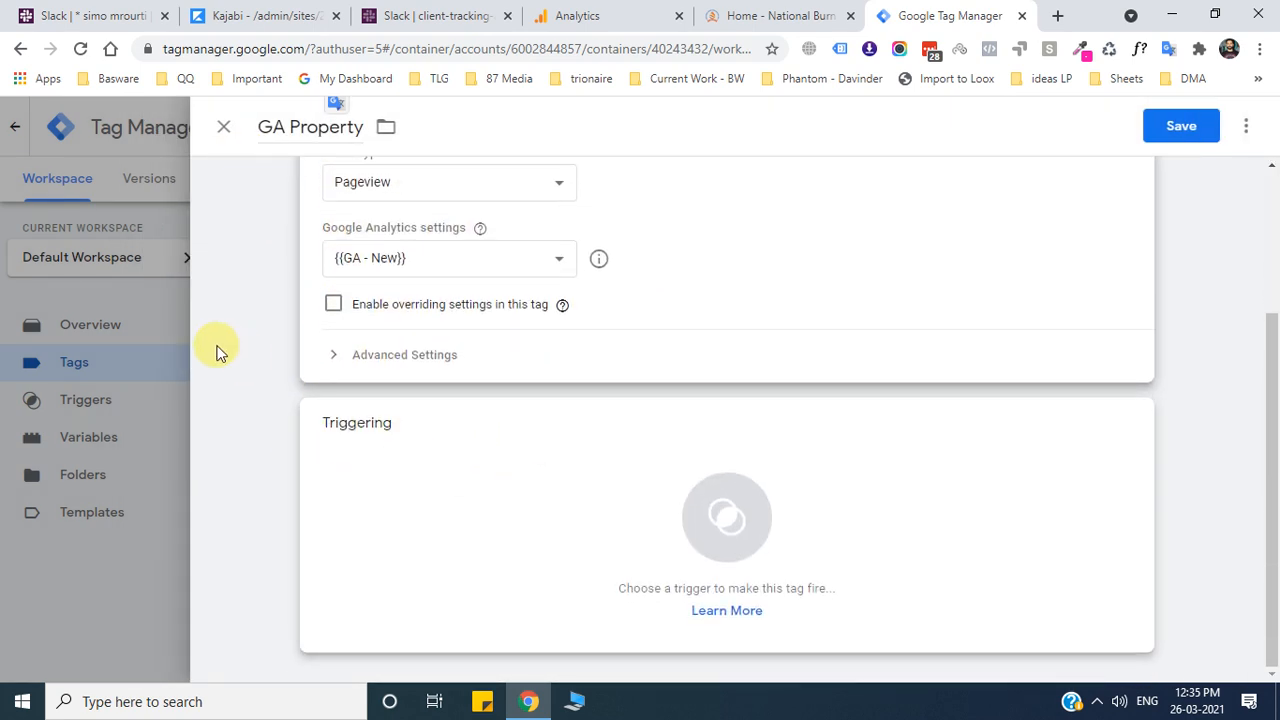
scroll(240, 345, "up", 2)
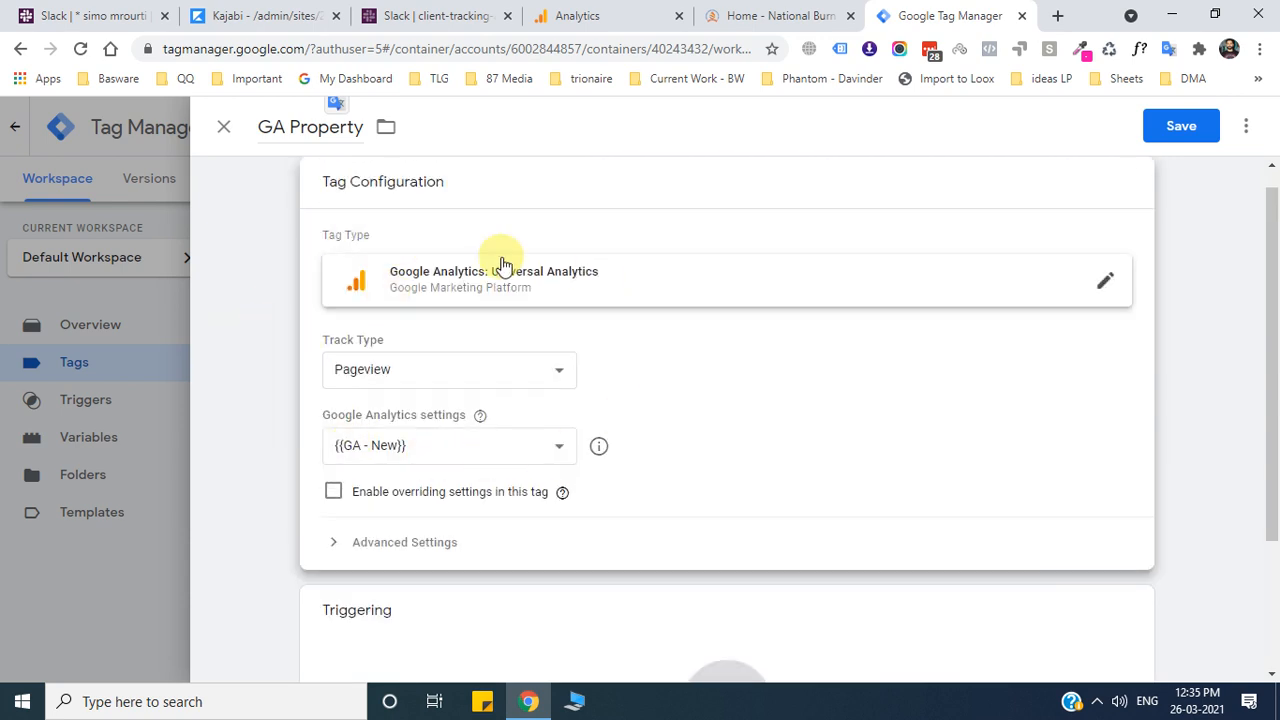
scroll(275, 415, "down", 2)
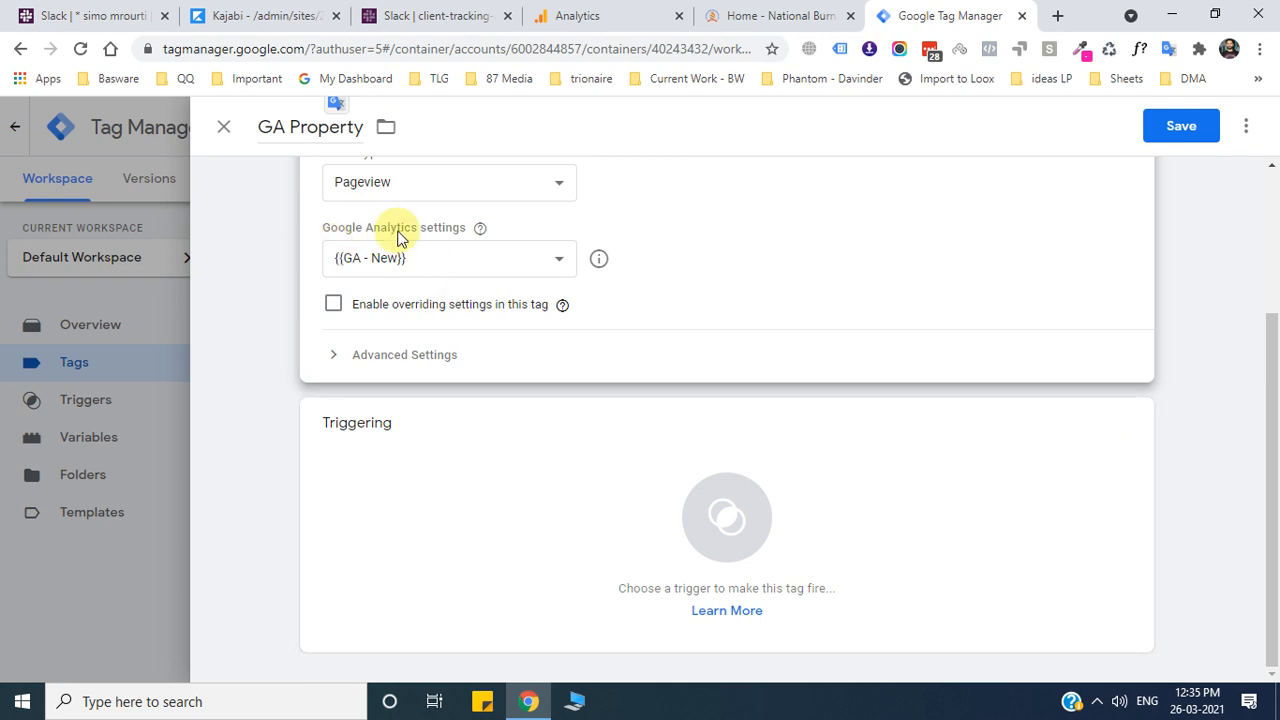
left_click(708, 541)
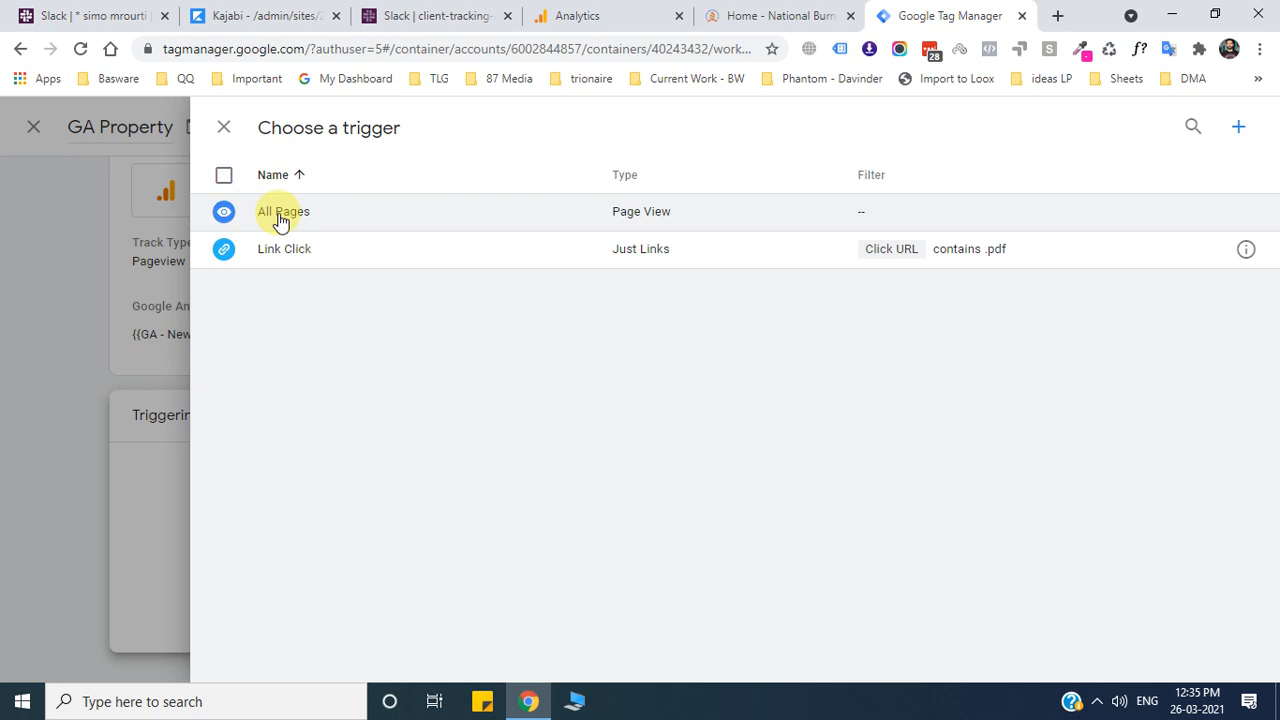
left_click(280, 219)
scroll(571, 429, "down", 1)
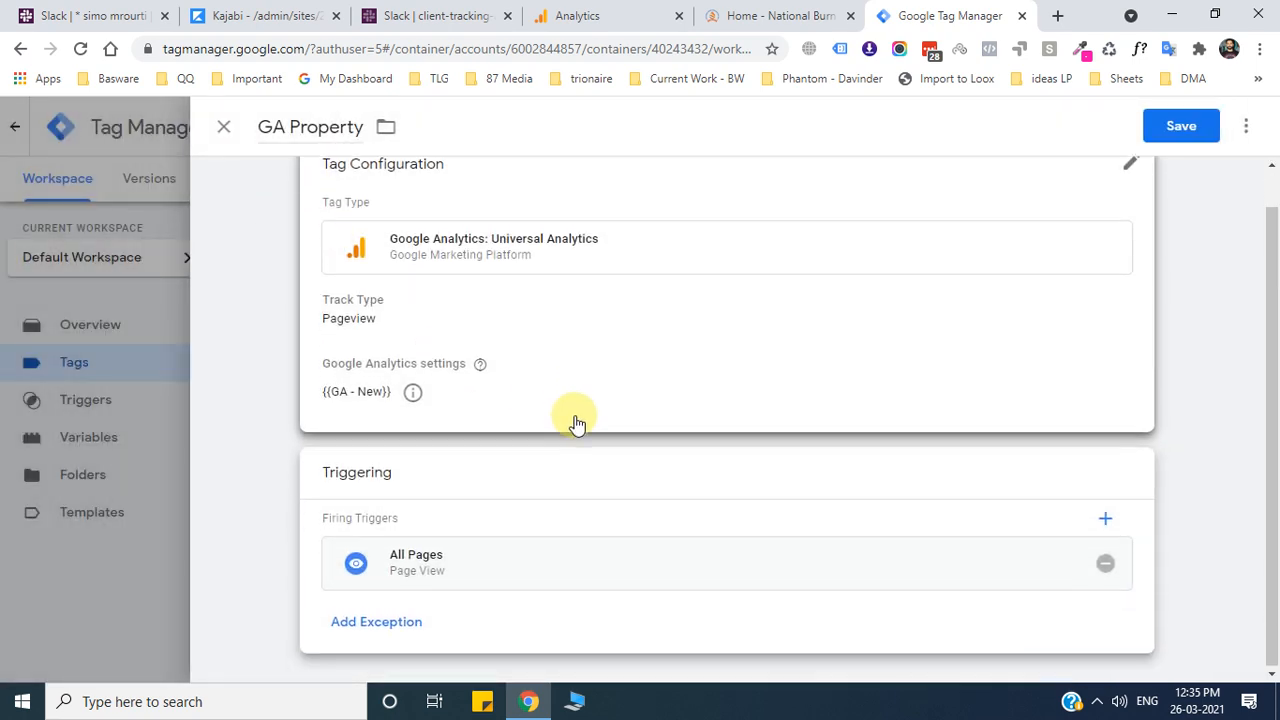
left_click(1165, 128)
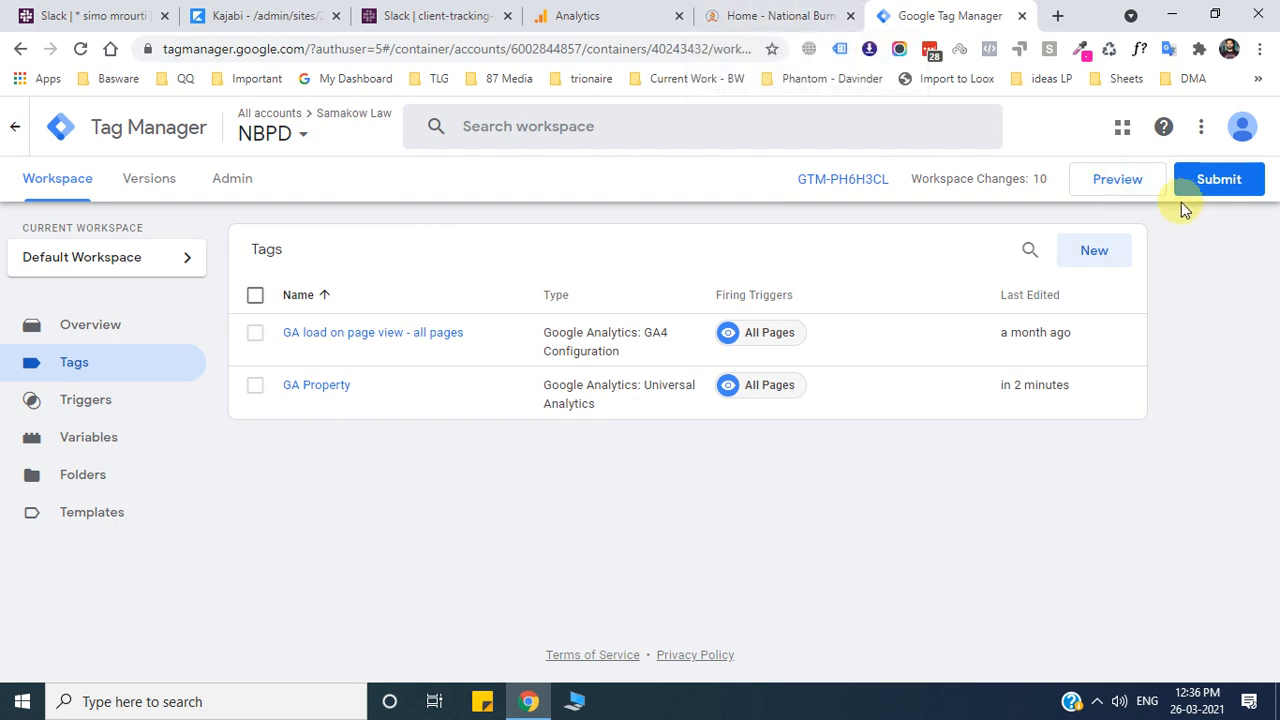
left_click(1110, 180)
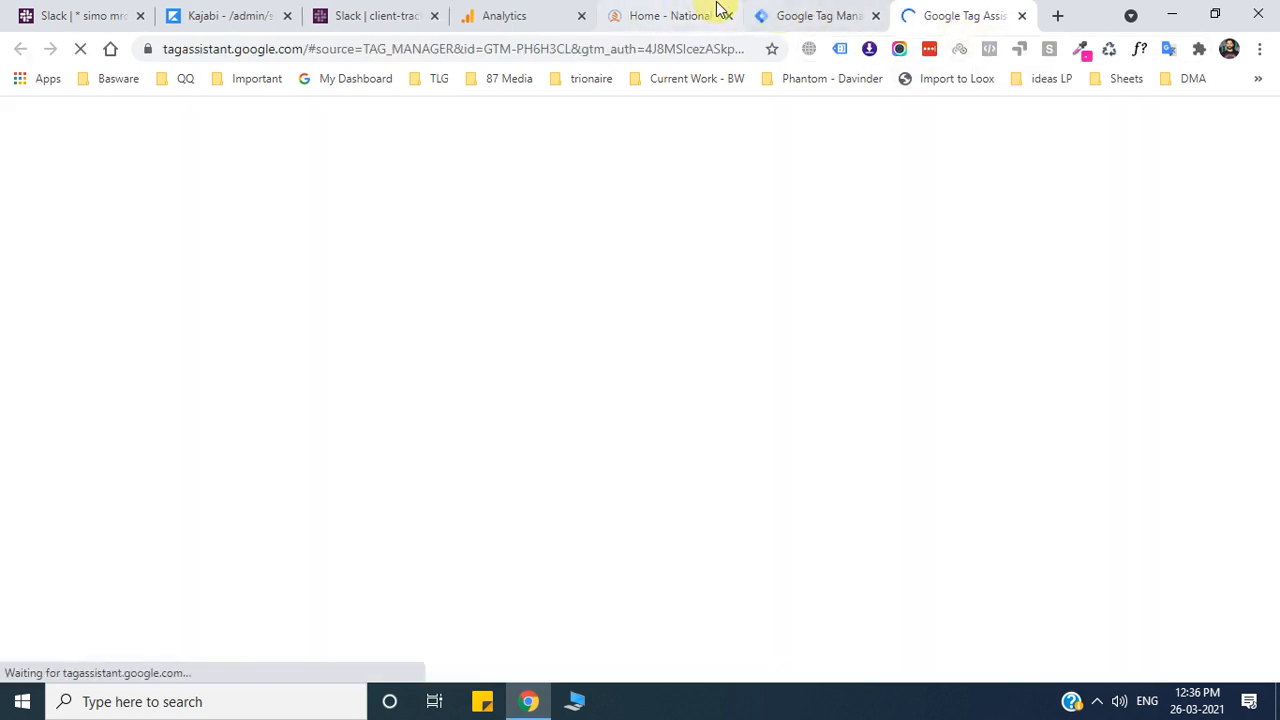
left_click(690, 15)
left_click(329, 49)
key("ctrl+c")
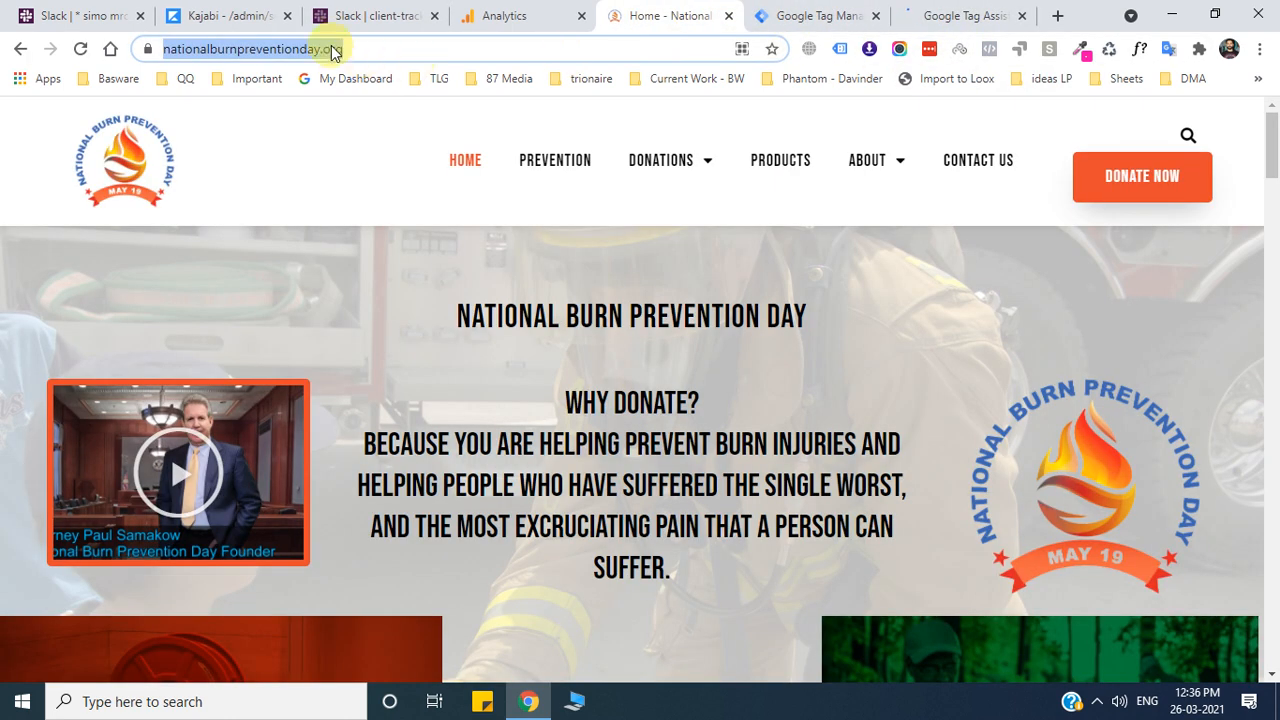
left_click(925, 15)
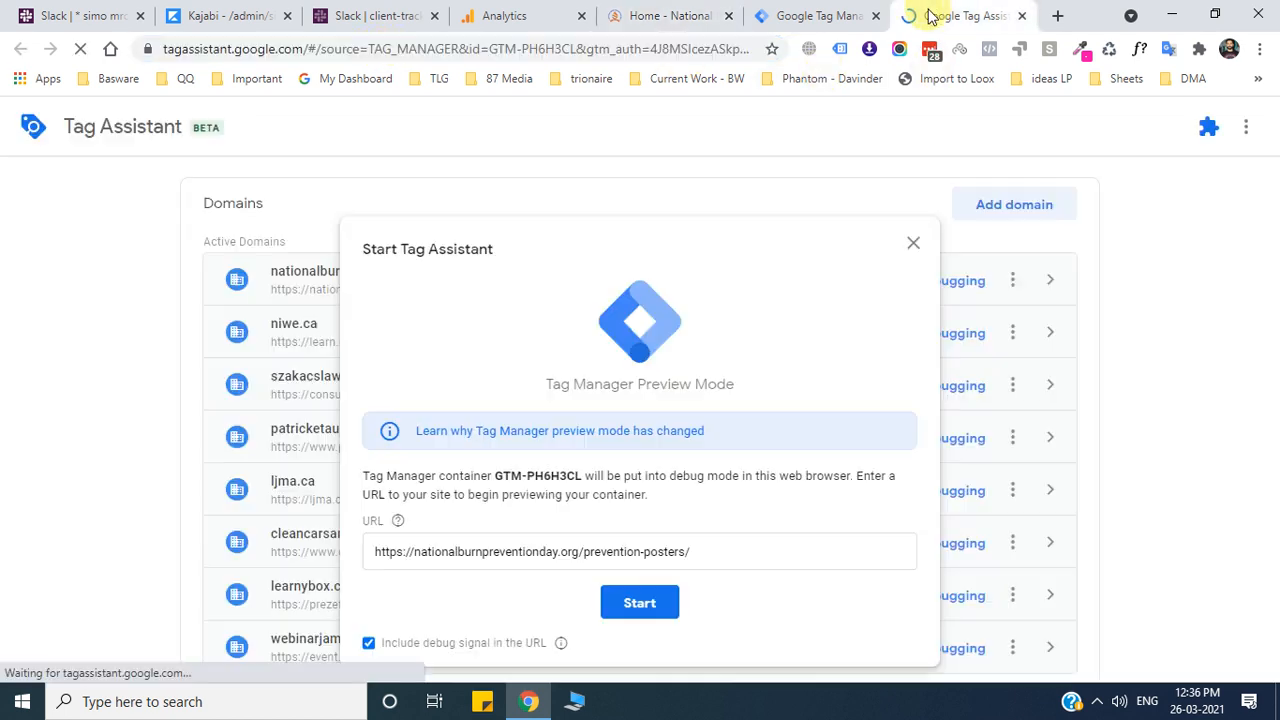
left_click(491, 543)
key("ctrl+a")
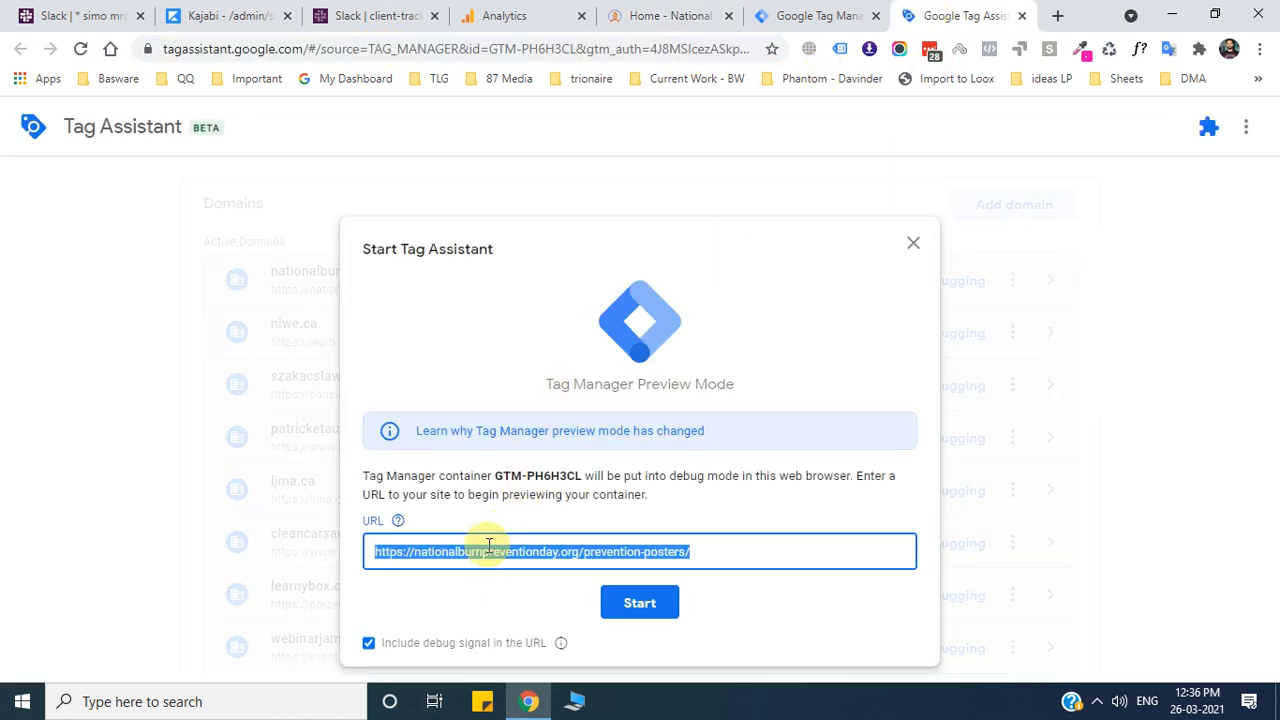
key("ctrl+v")
left_click(797, 600)
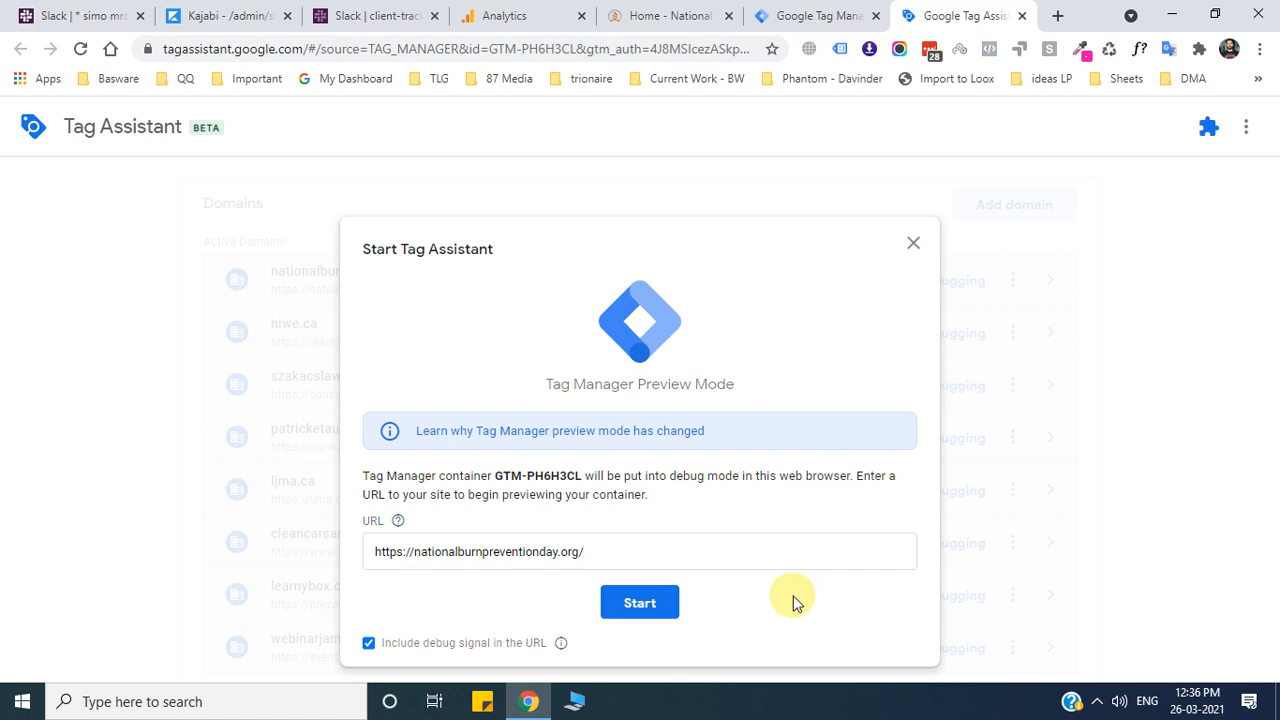
left_click(640, 612)
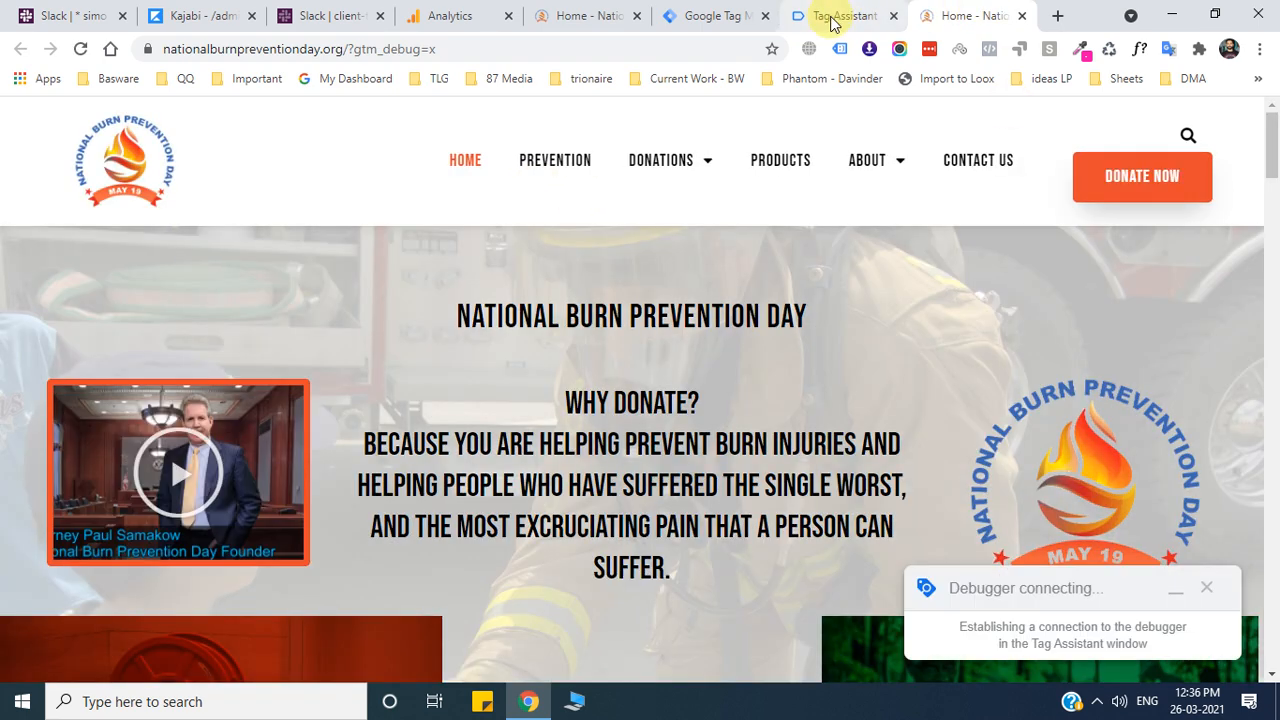
Continue into the connected Tag Assistant session and check the summary for which tags fired on the website.
left_click(833, 18)
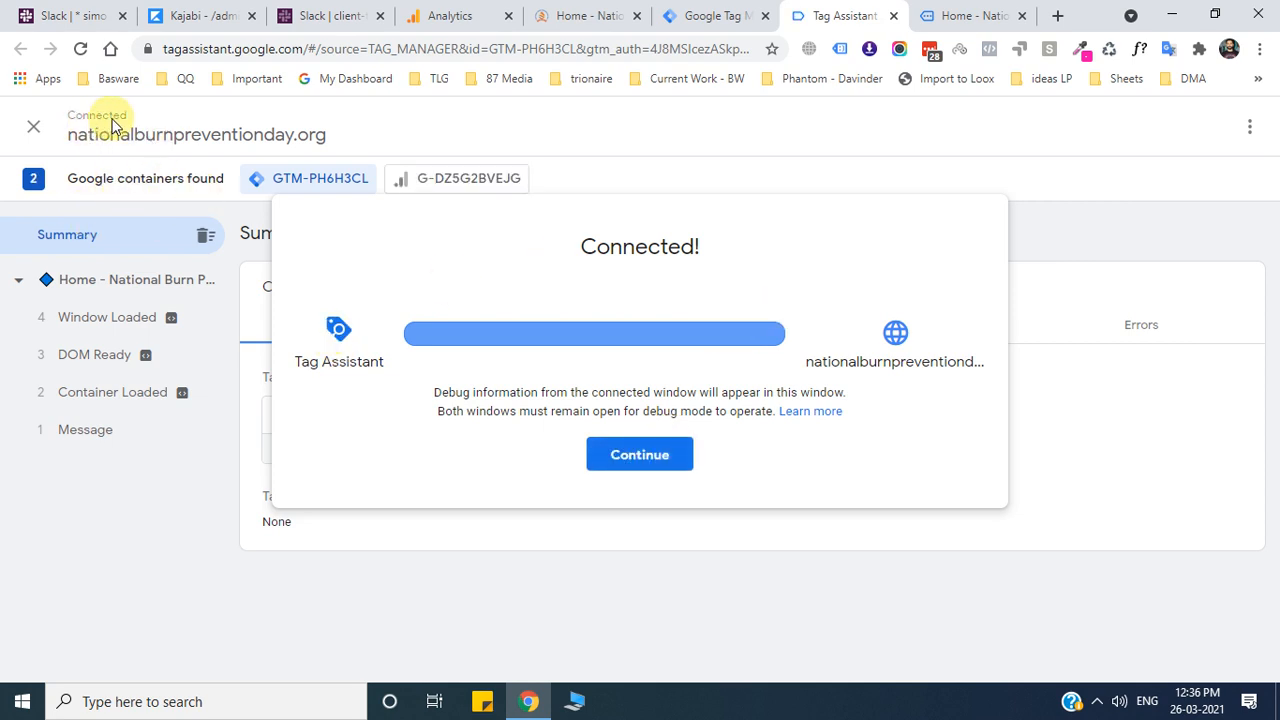
left_click(625, 456)
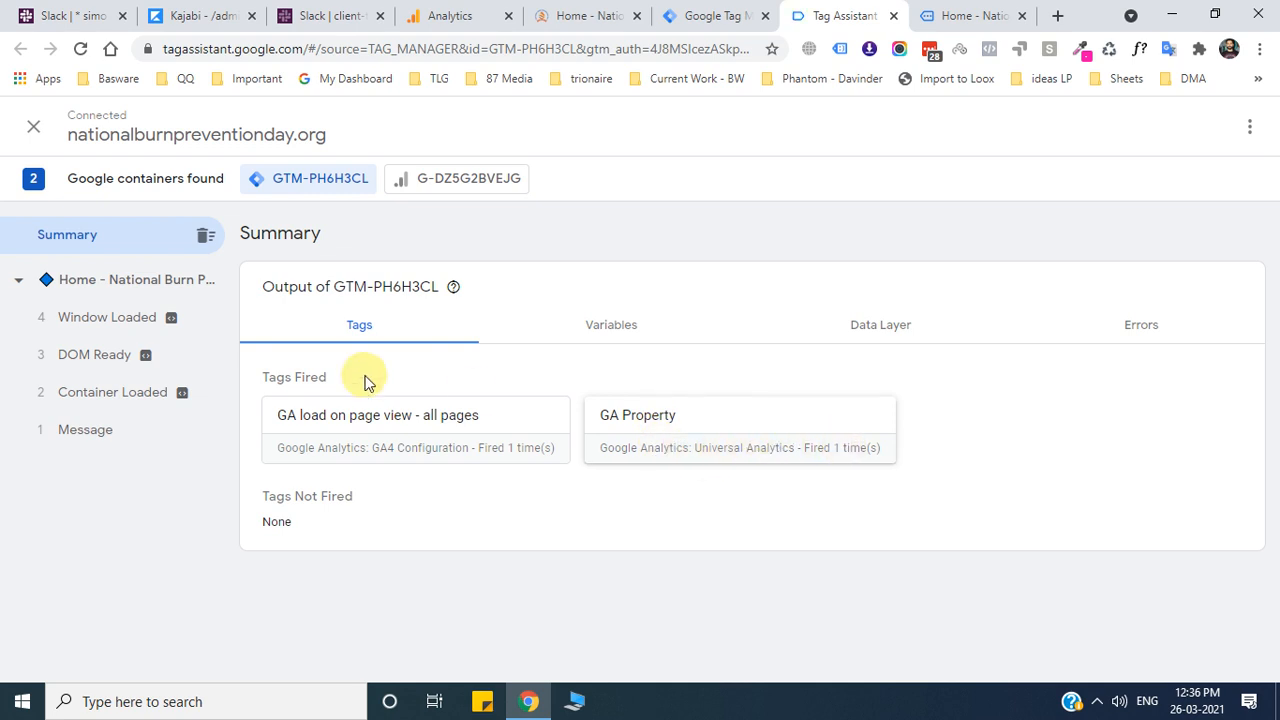
left_click_drag(257, 380, 338, 385)
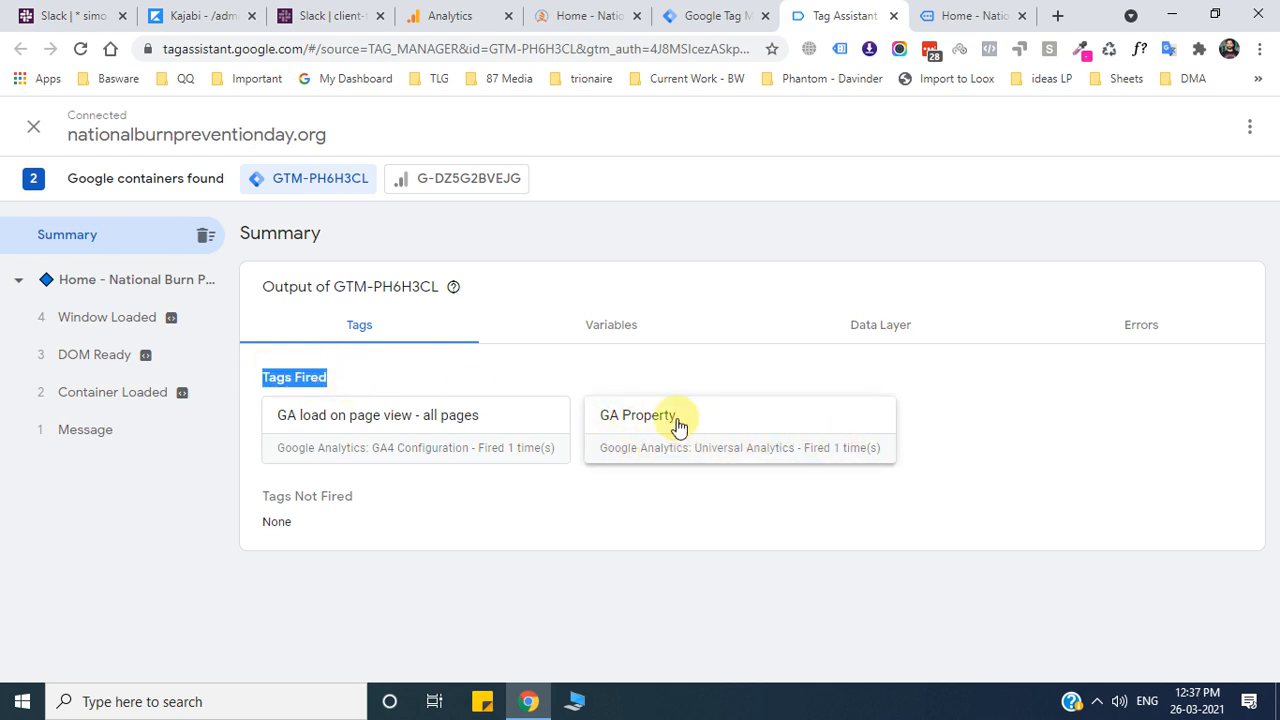
left_click(965, 15)
left_click(832, 16)
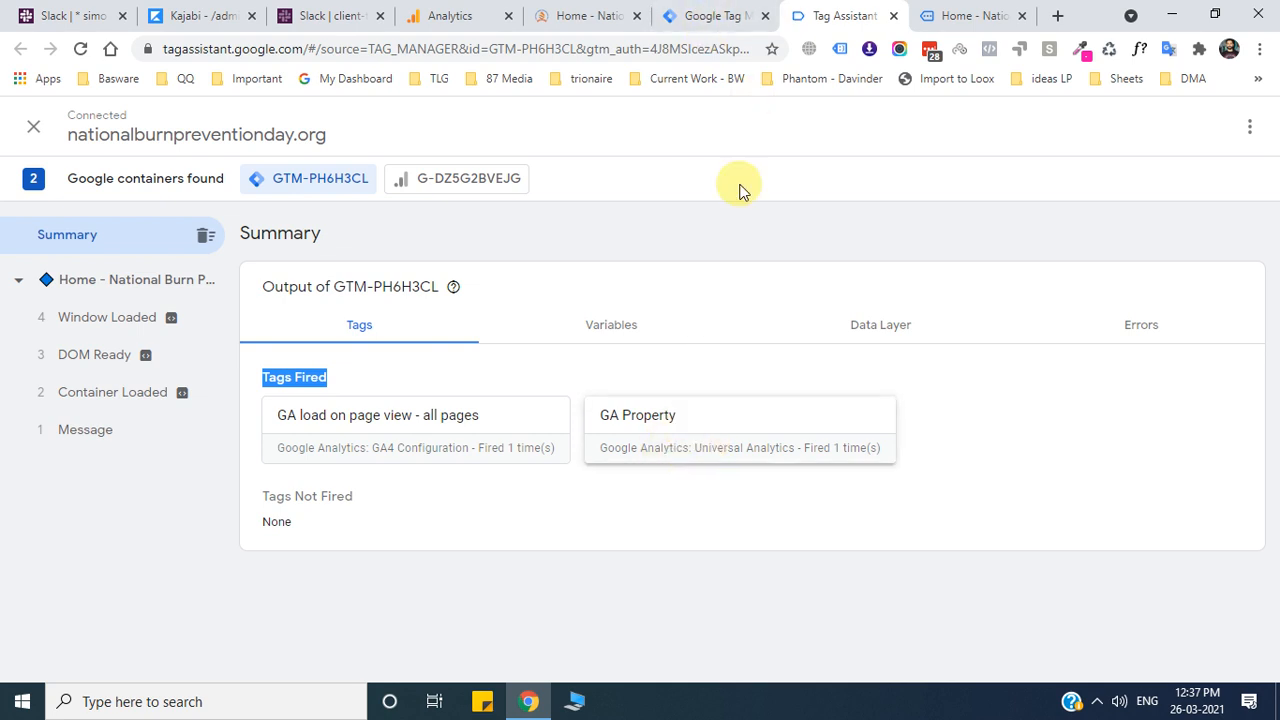
Return to Tag Manager, review the workspace changes and publish them as a version named "GA New Property Setup".
left_click(696, 14)
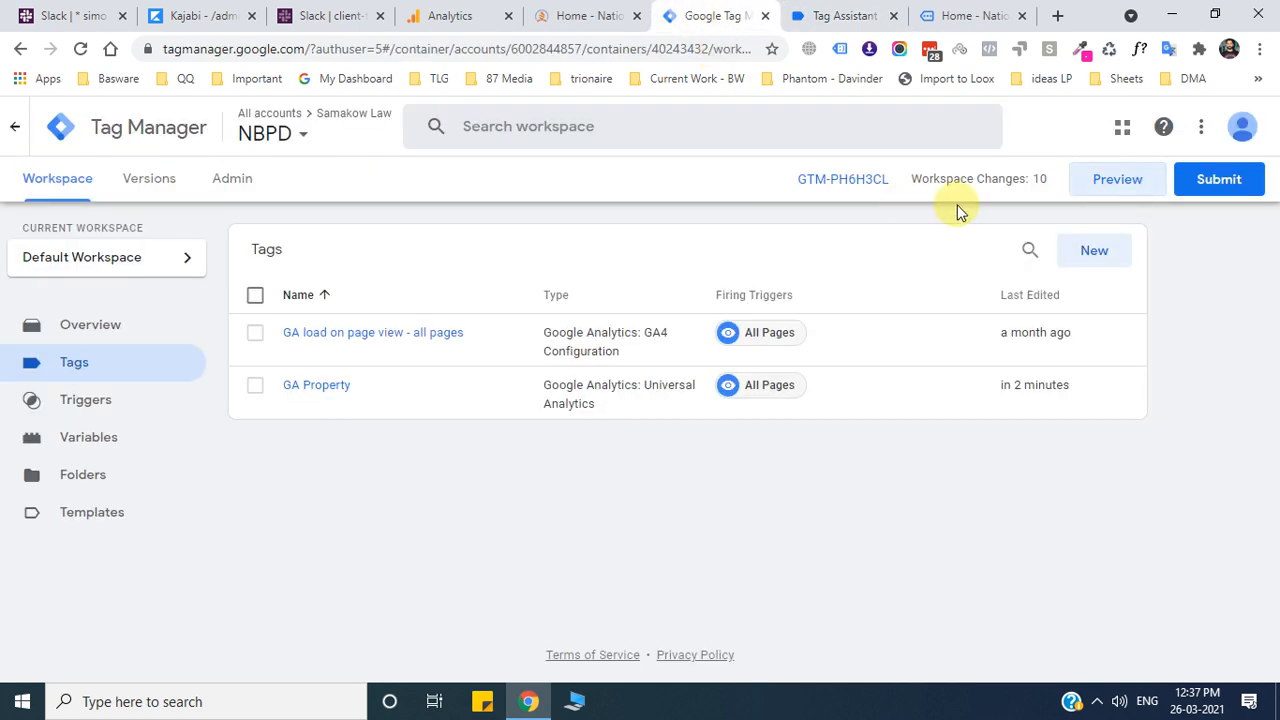
left_click(1210, 183)
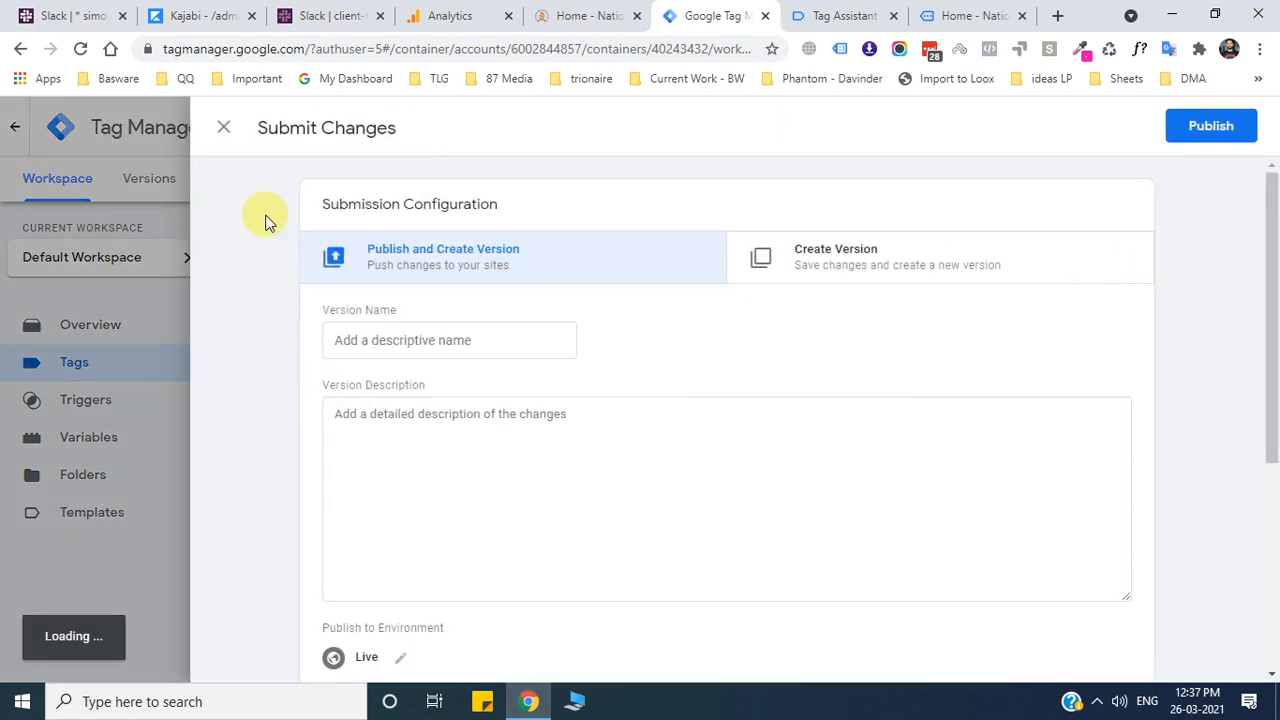
scroll(365, 370, "down", 5)
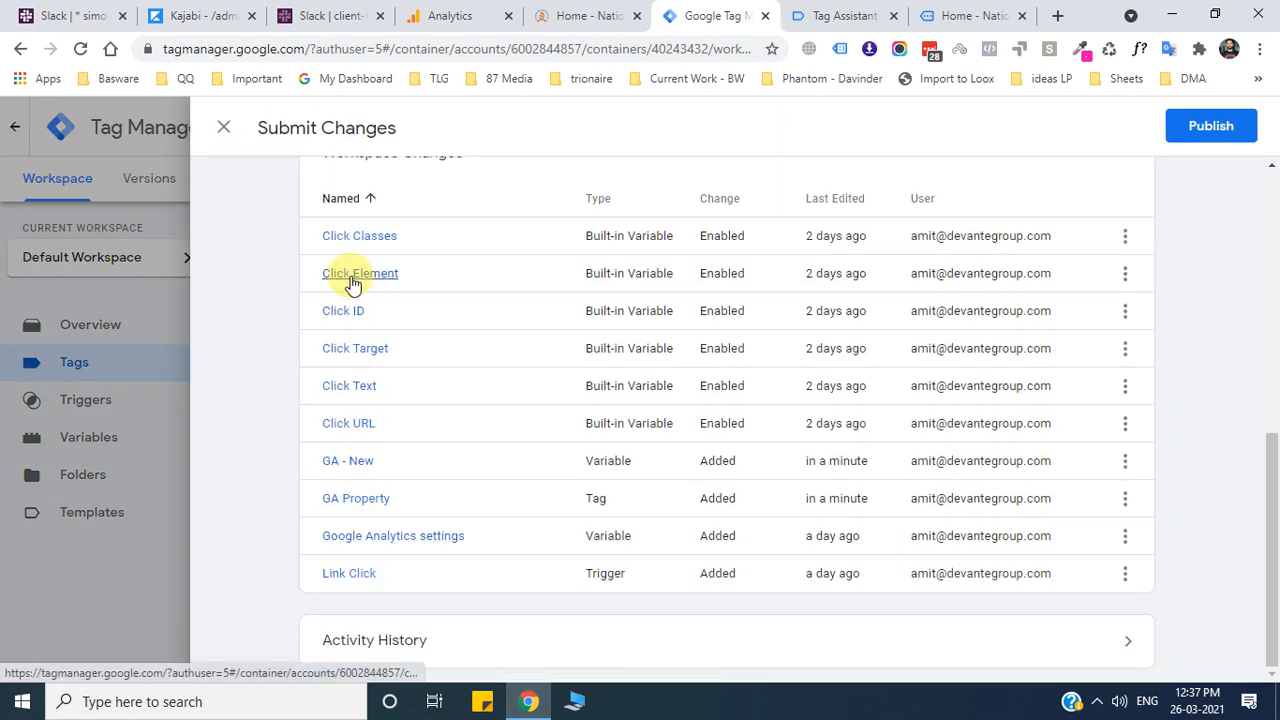
scroll(330, 277, "up", 5)
scroll(303, 277, "up", 1)
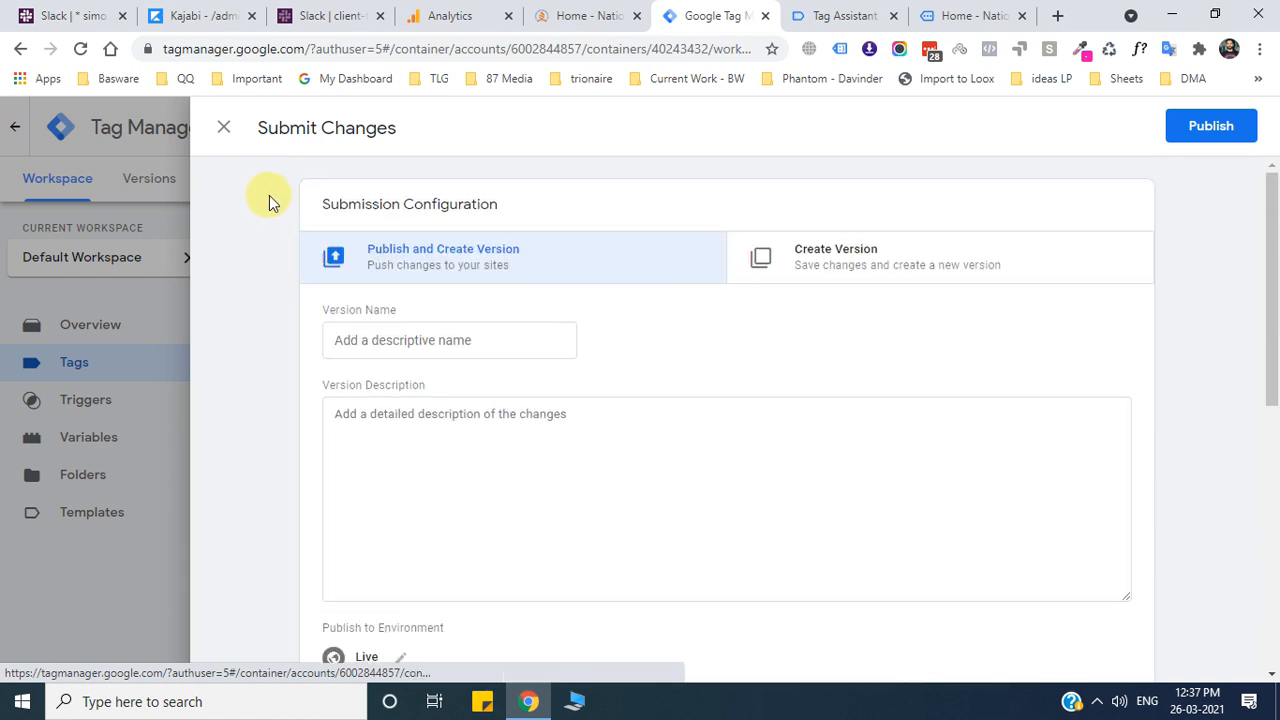
left_click(1190, 138)
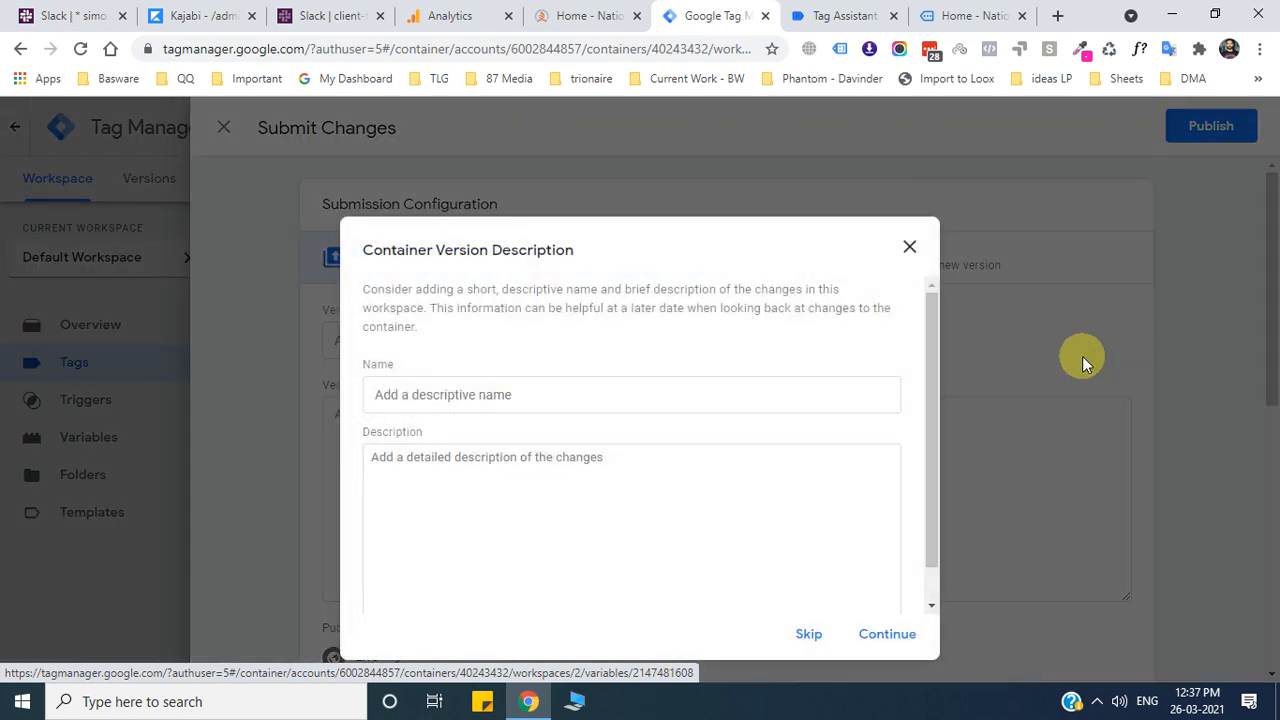
left_click(435, 397)
left_click(419, 483)
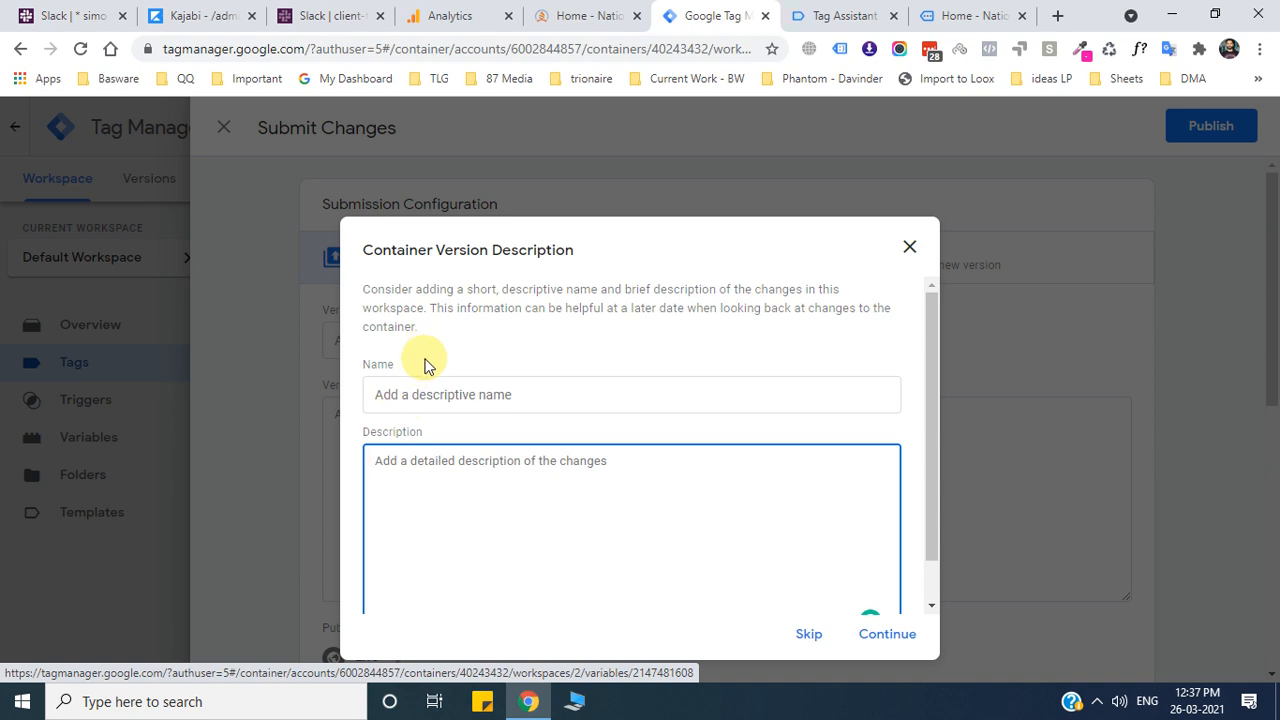
left_click(466, 394)
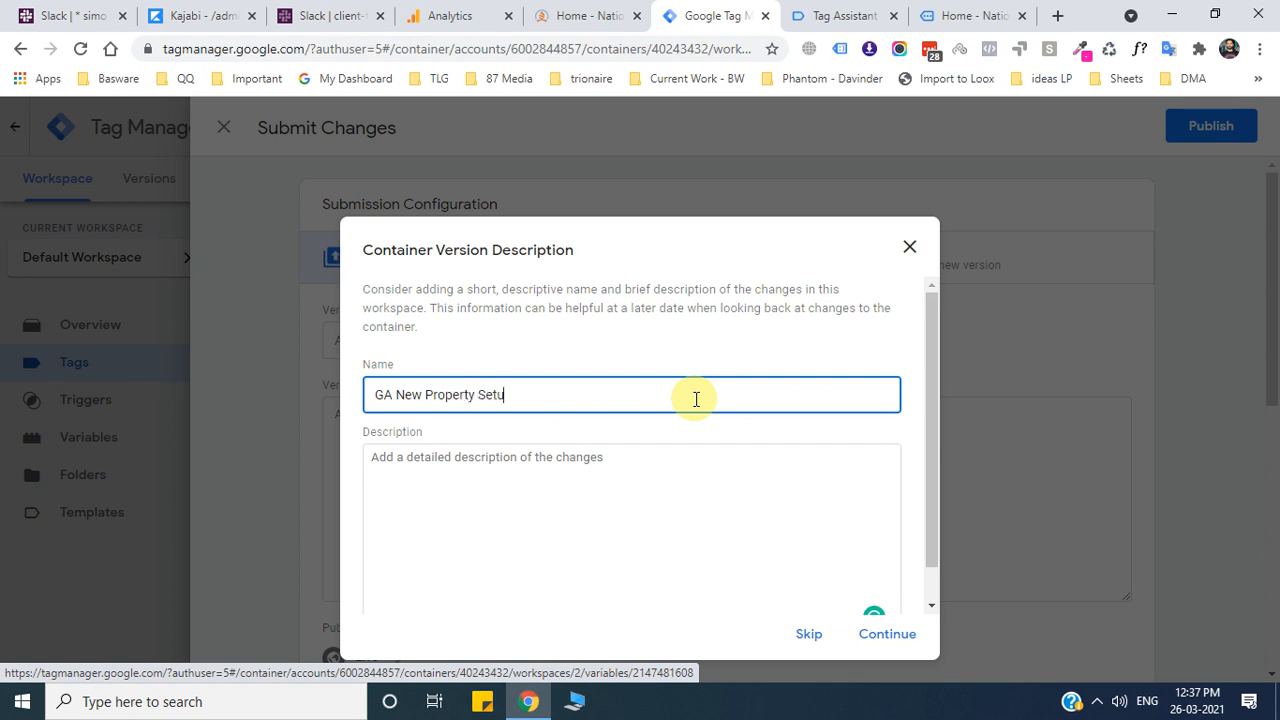
left_click(872, 636)
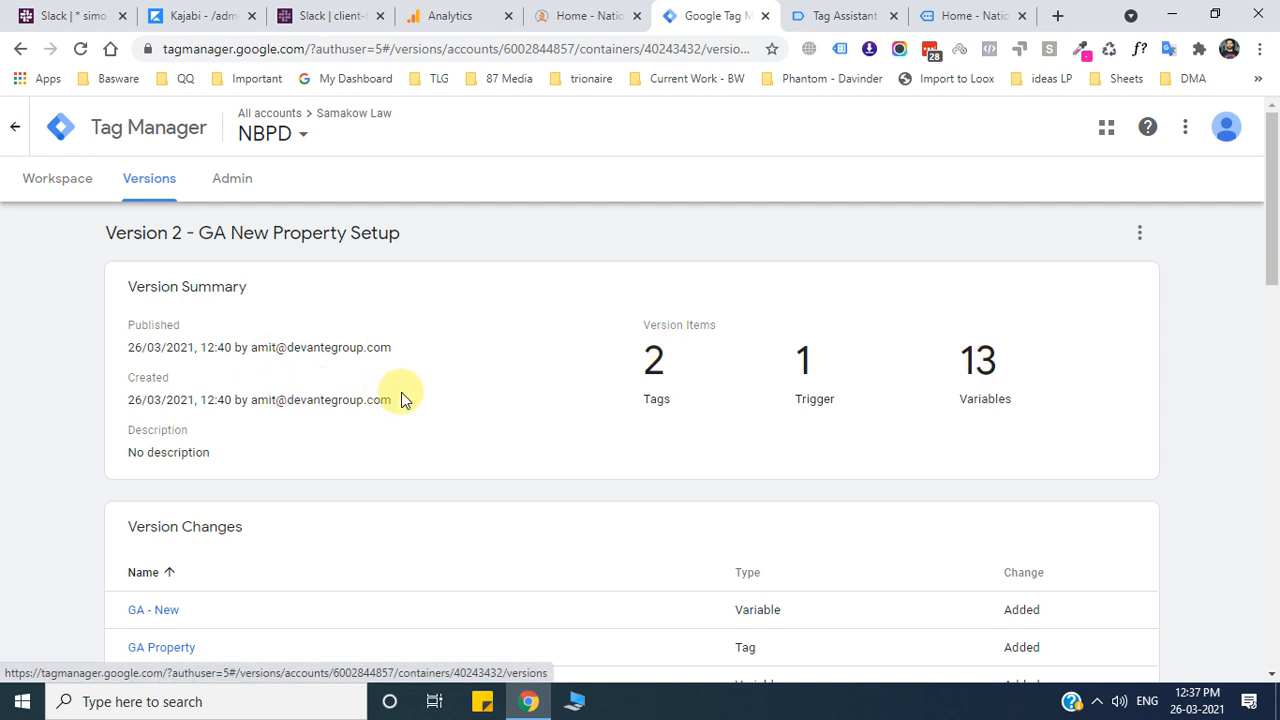
Enable Tag Assistant Legacy on the live National Burn Prevention Day homepage and reload the page.
left_click(577, 12)
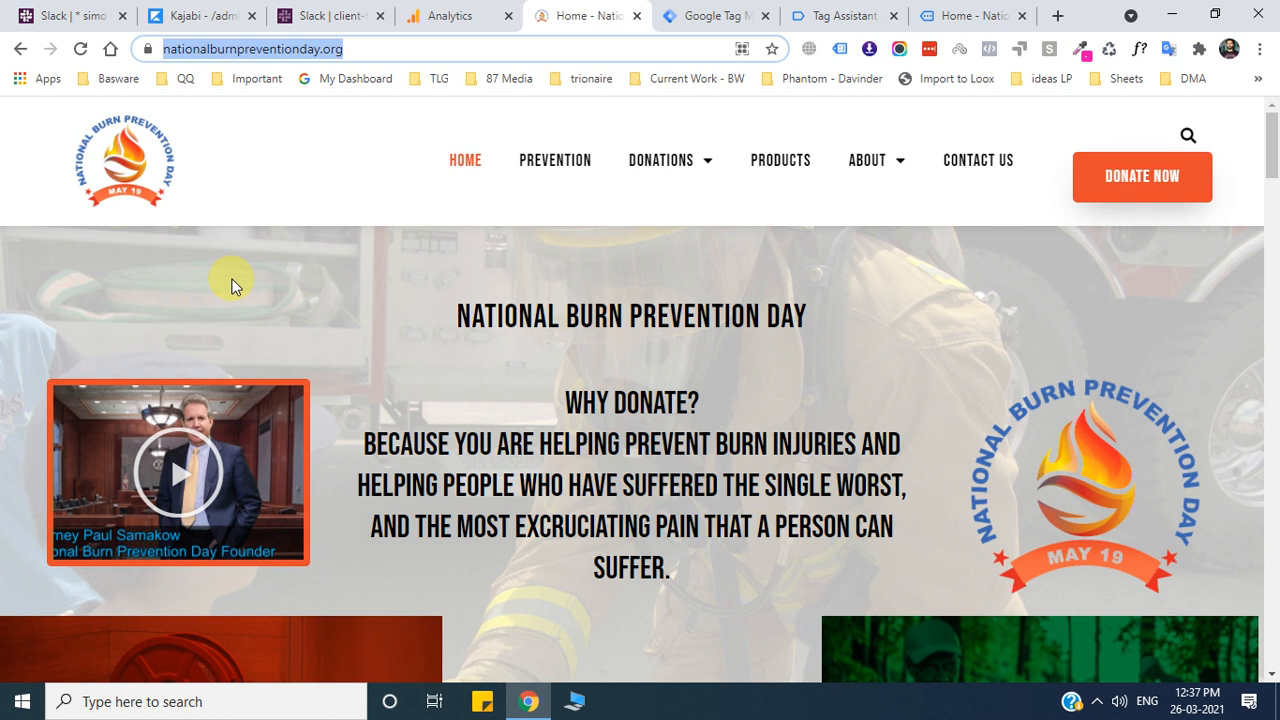
left_click(839, 50)
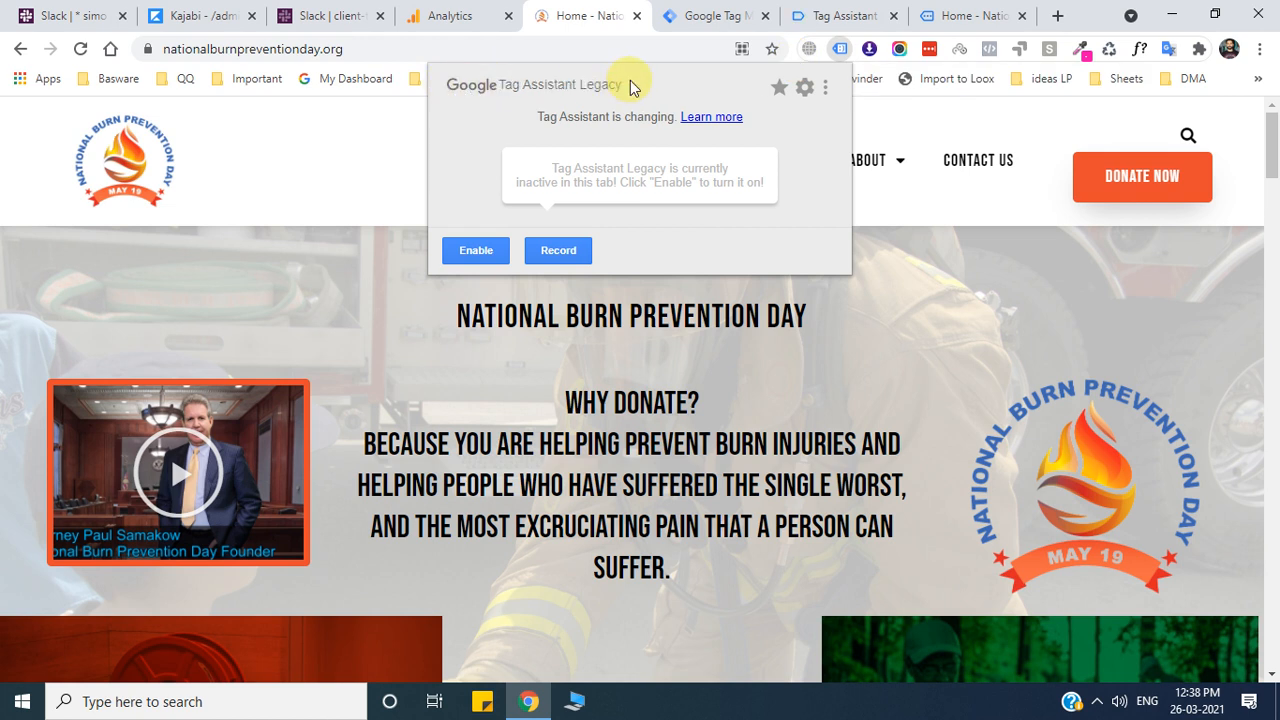
left_click(473, 254)
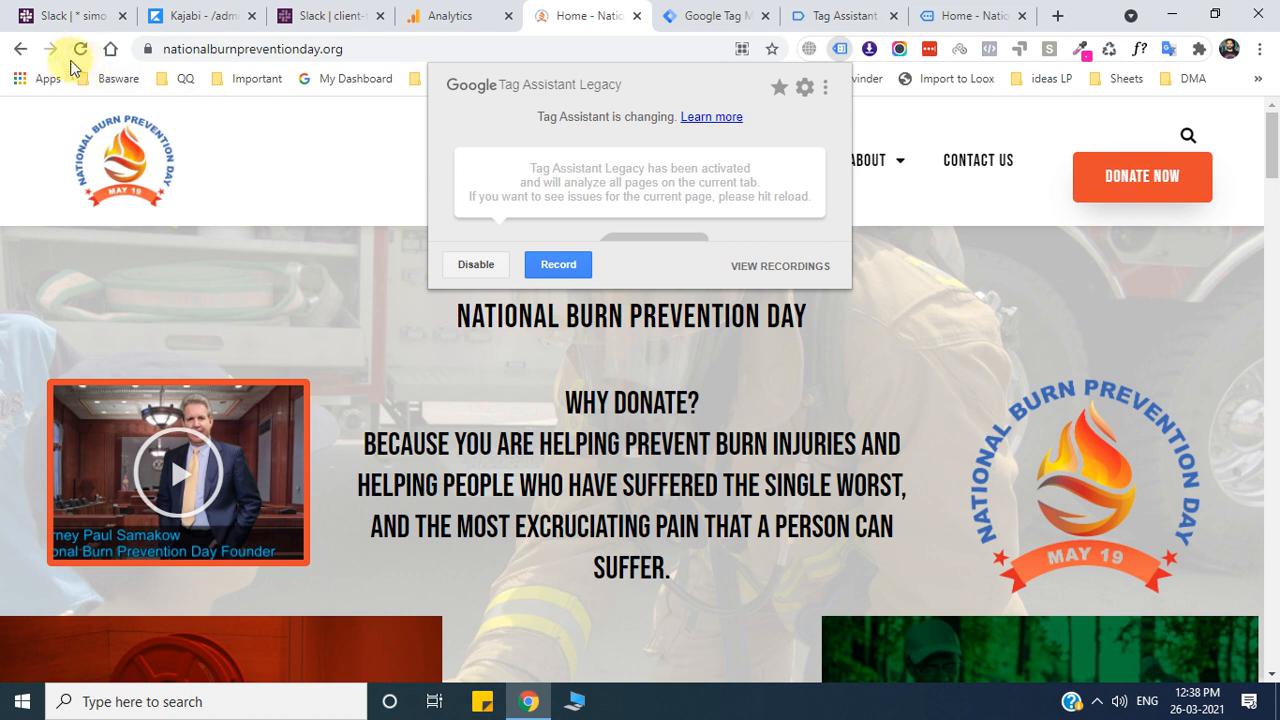
left_click(80, 49)
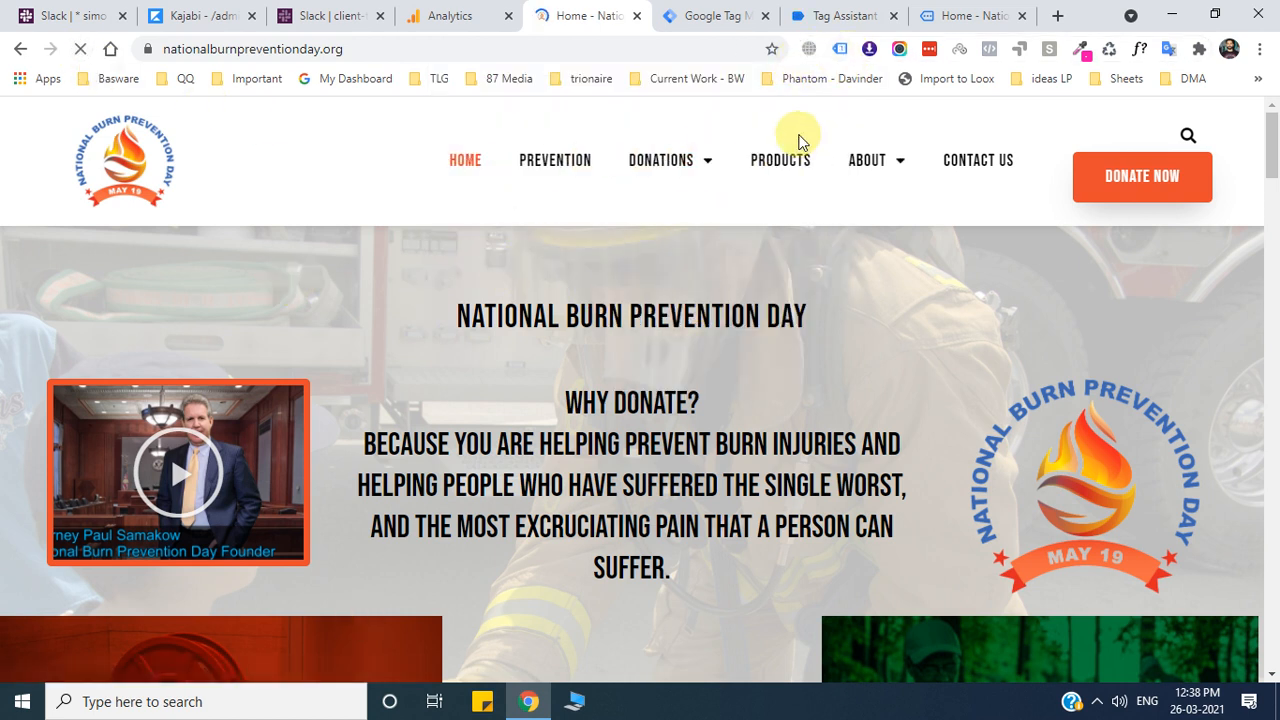
Check the homepage's tag analysis in Tag Assistant Legacy, then reload the page and check the analysis again.
left_click(840, 50)
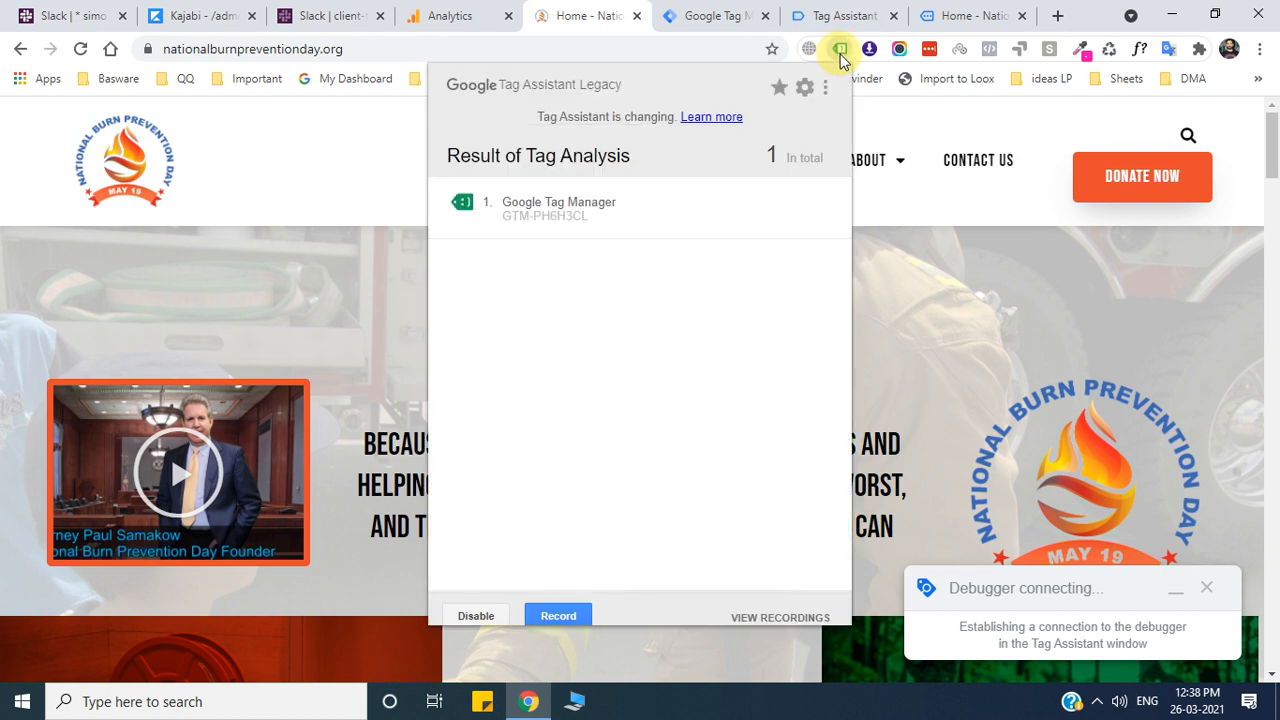
left_click(840, 52)
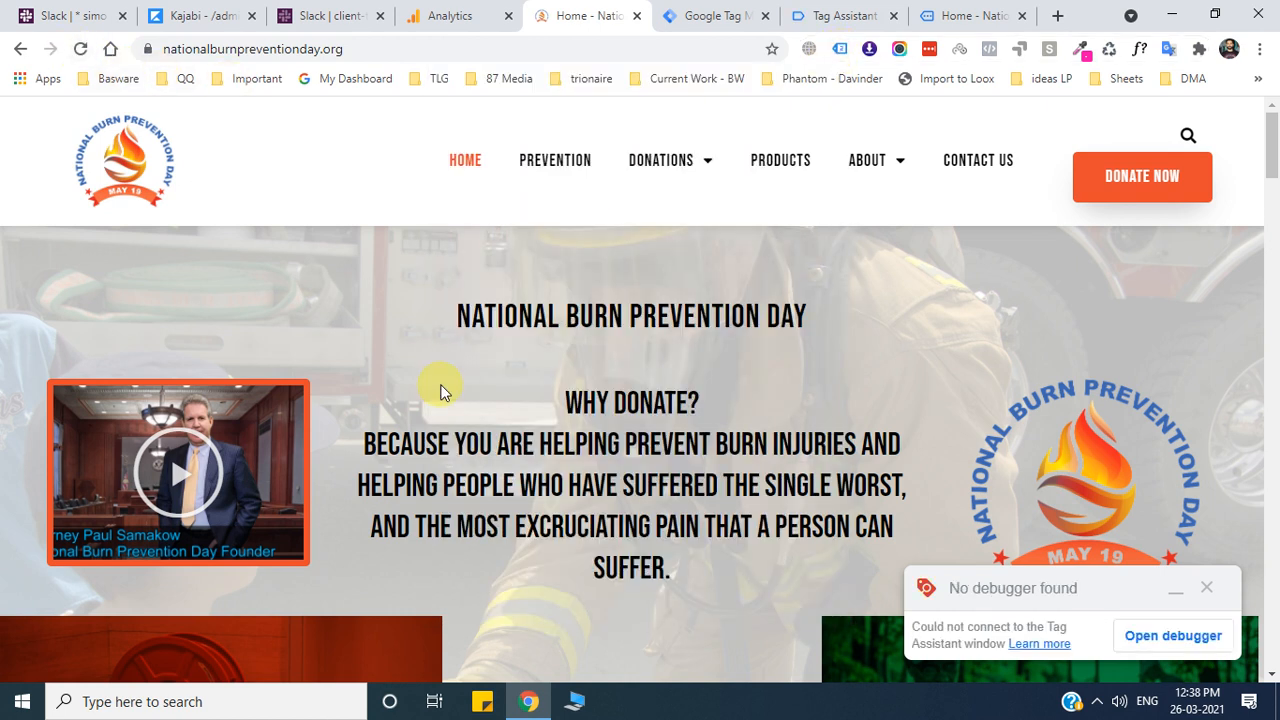
key("F5")
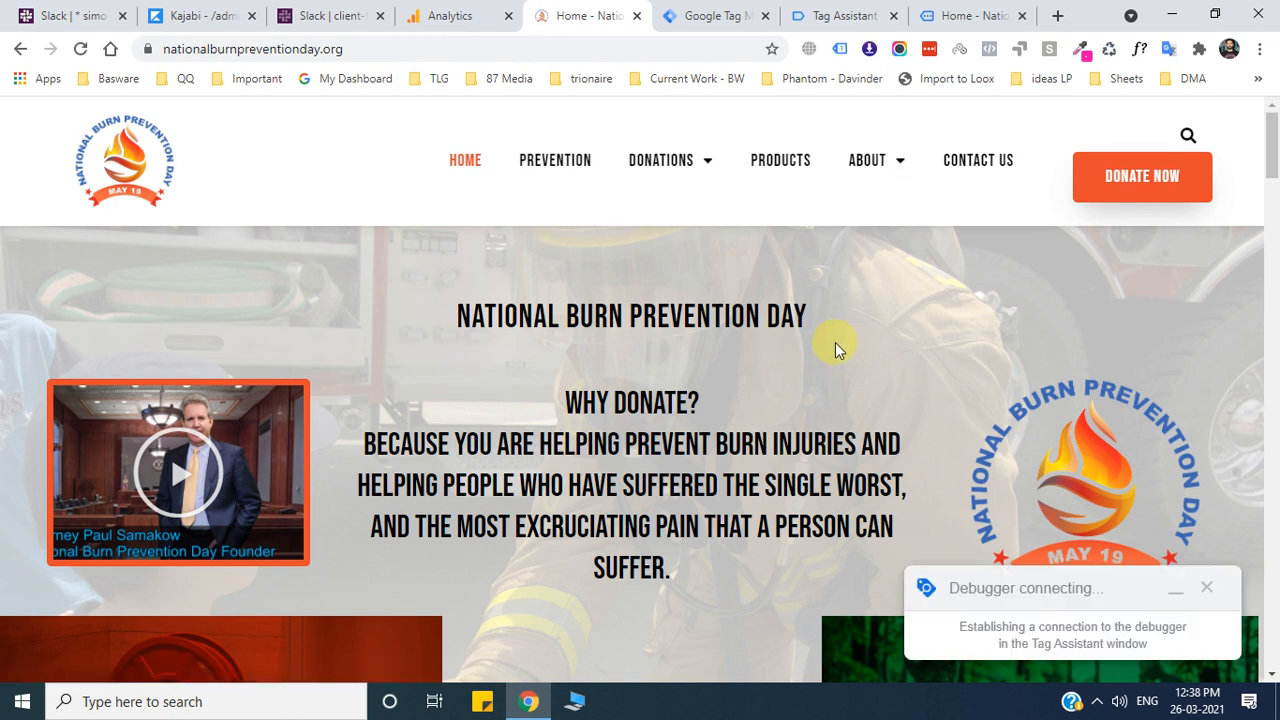
left_click(840, 48)
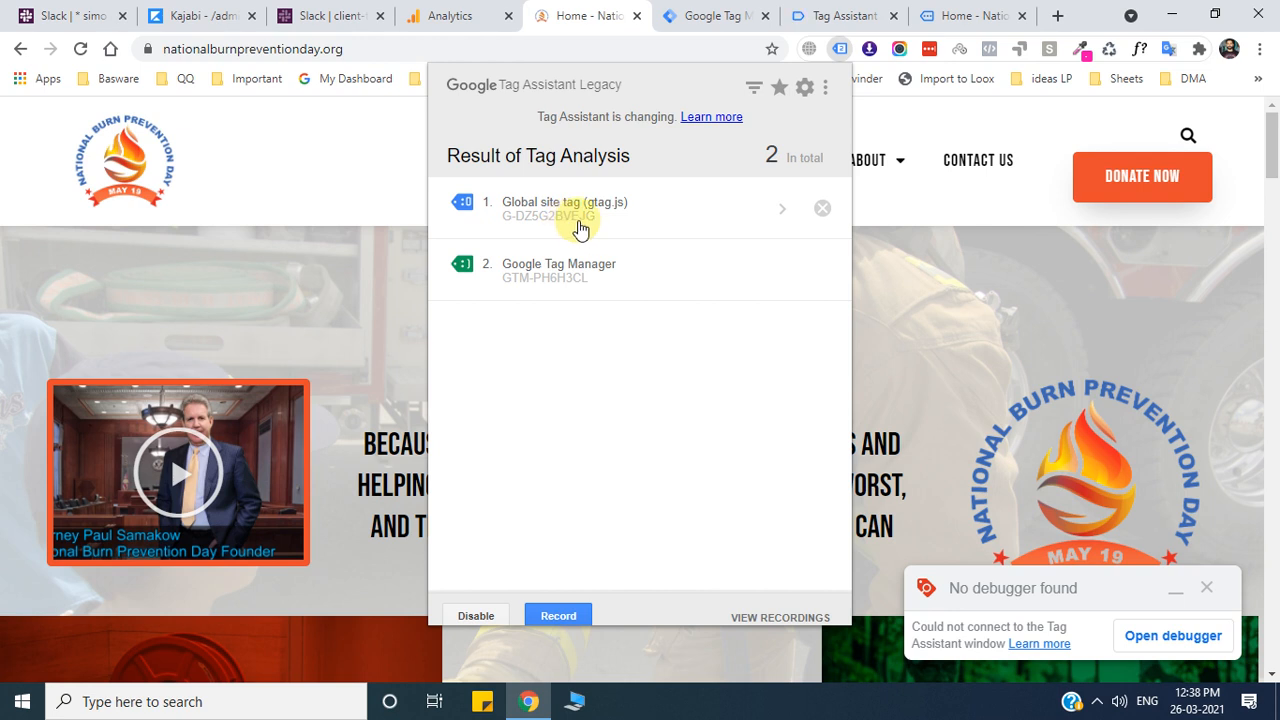
Switch to Analytics and review the property's tracking ID and global site tag code for comparison.
left_click(463, 14)
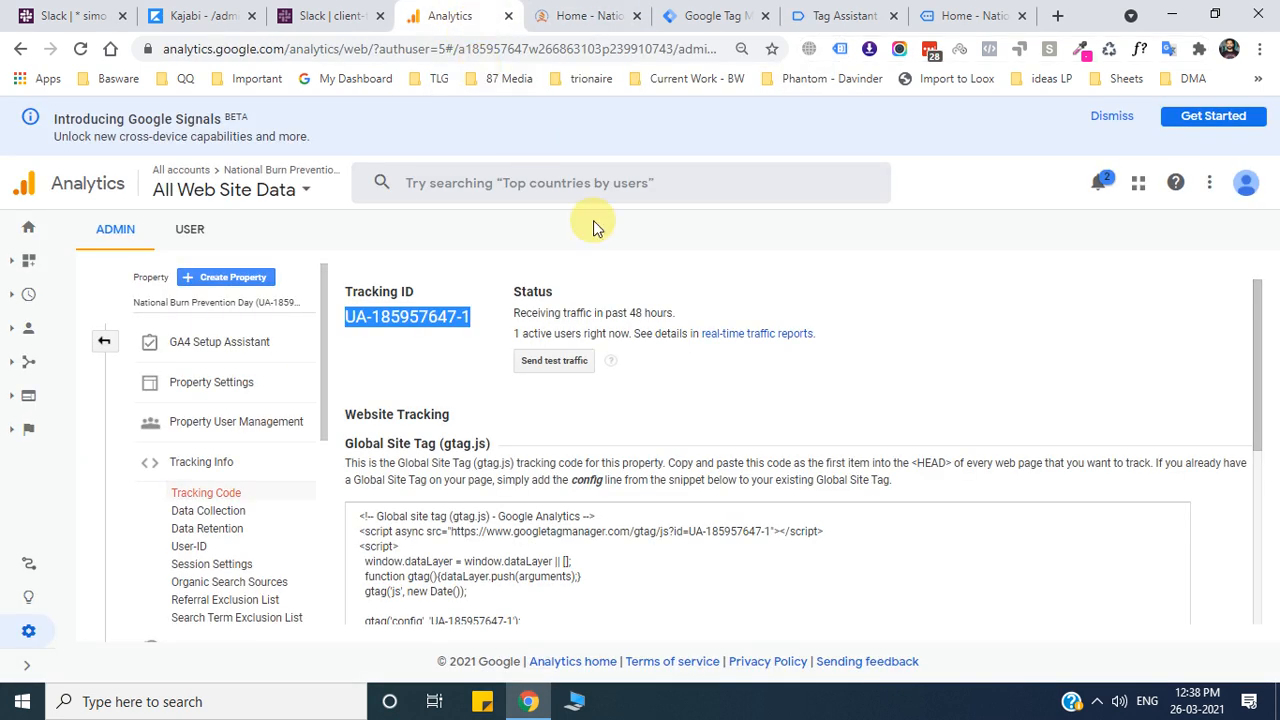
left_click(434, 349)
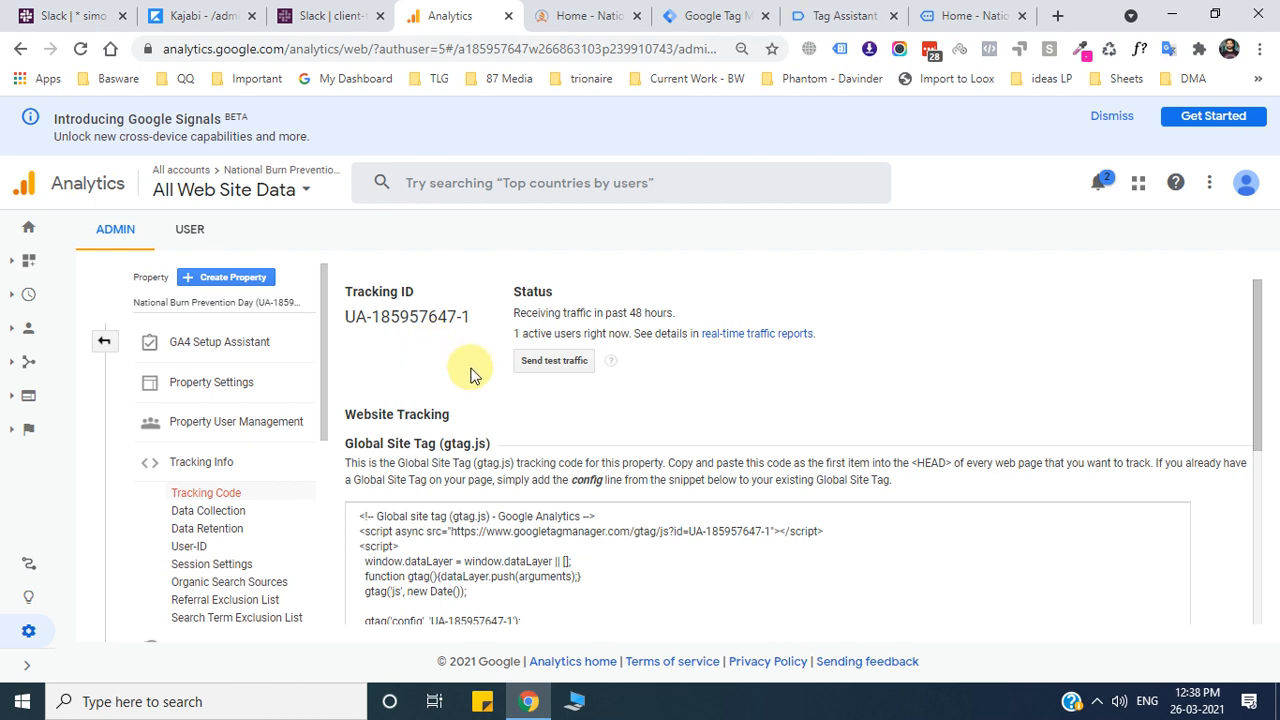
scroll(470, 366, "down", 2)
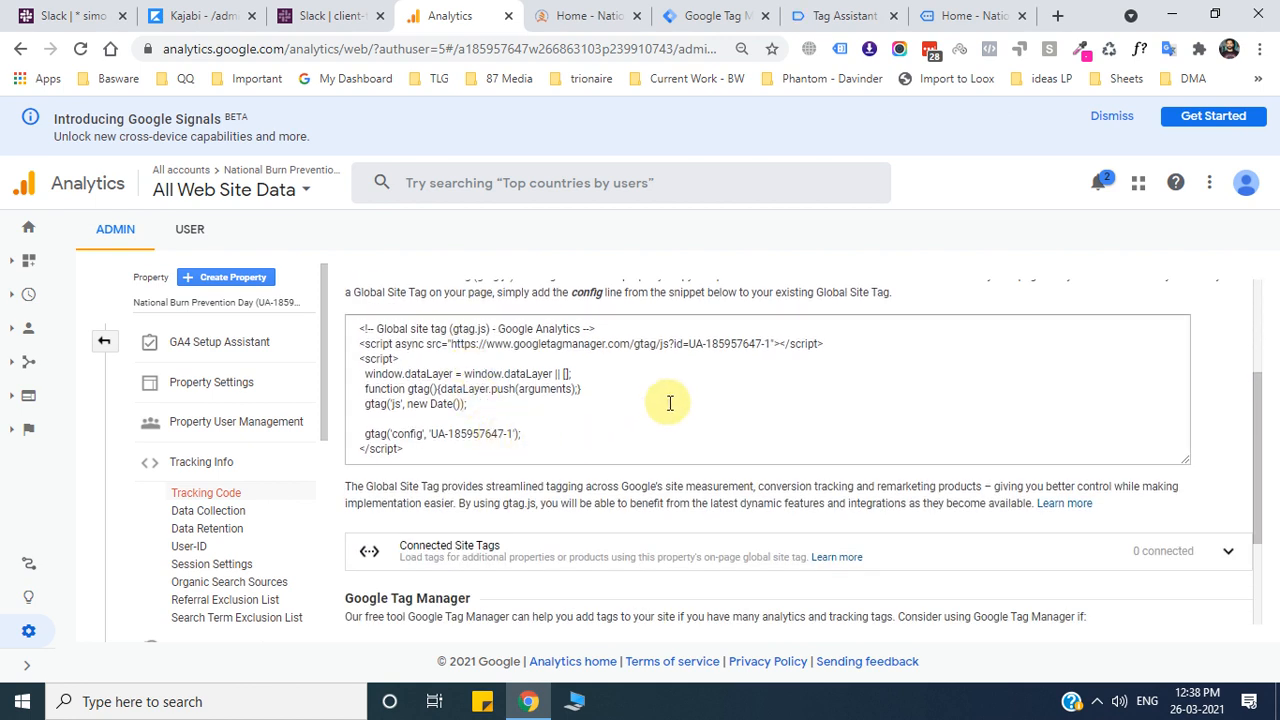
scroll(437, 404, "up", 1)
scroll(437, 404, "down", 3)
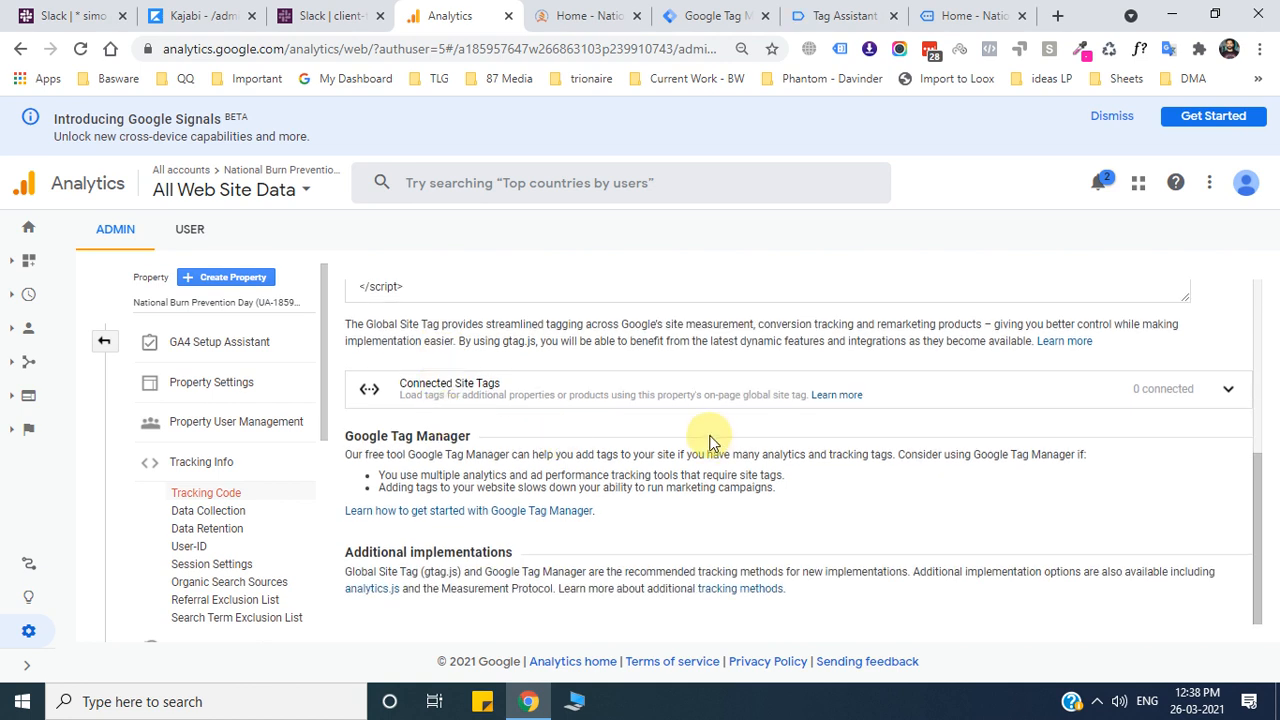
scroll(708, 435, "up", 5)
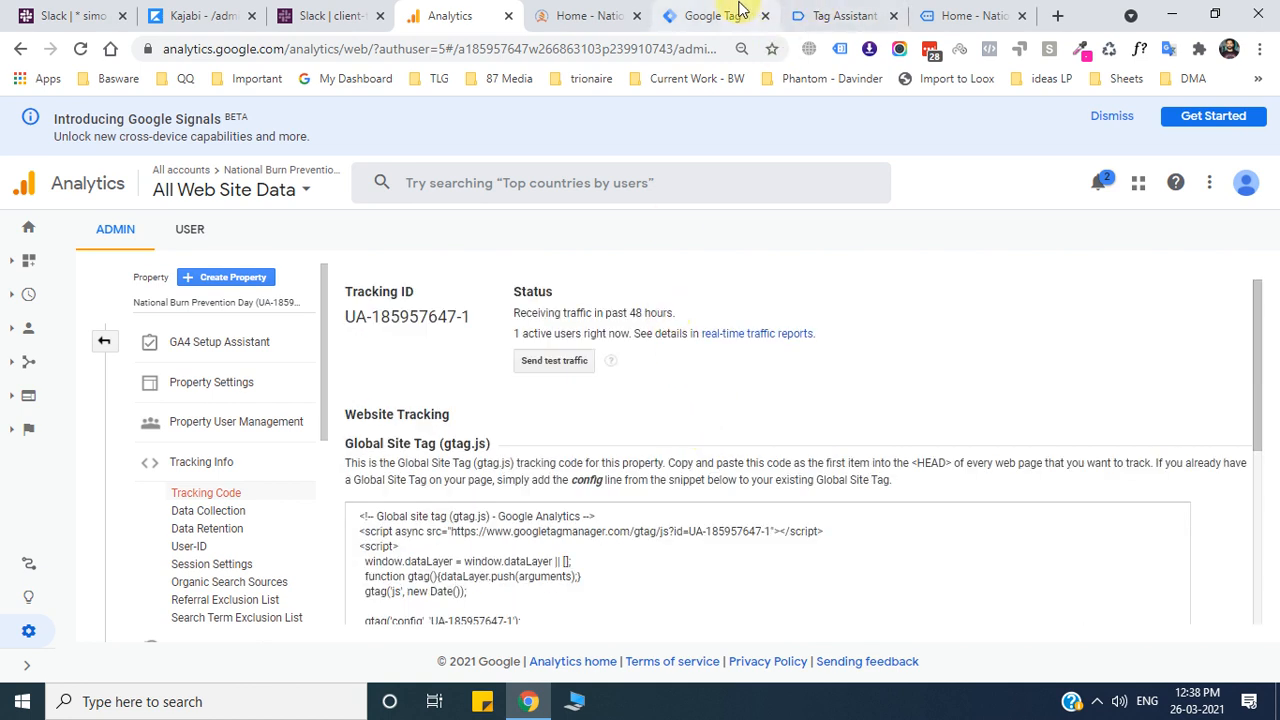
Return to the live website and re-examine the tags listed by Tag Assistant Legacy.
left_click(728, 13)
left_click(600, 14)
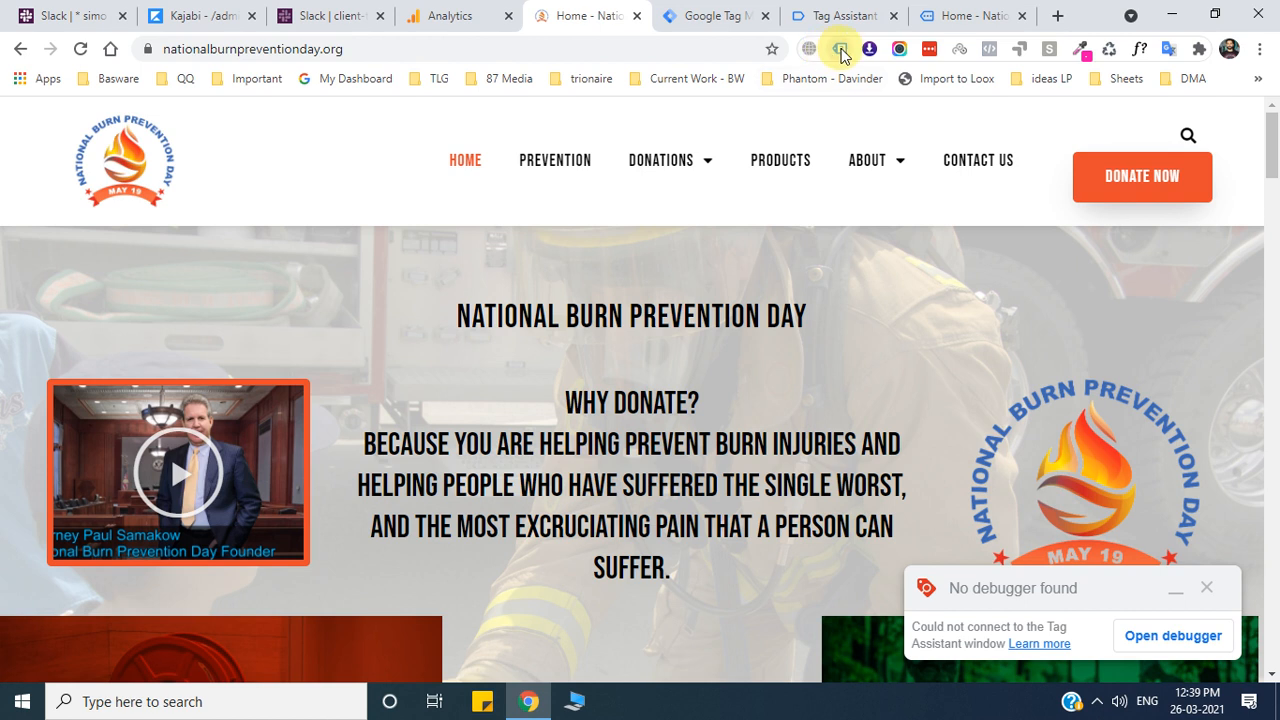
left_click(840, 49)
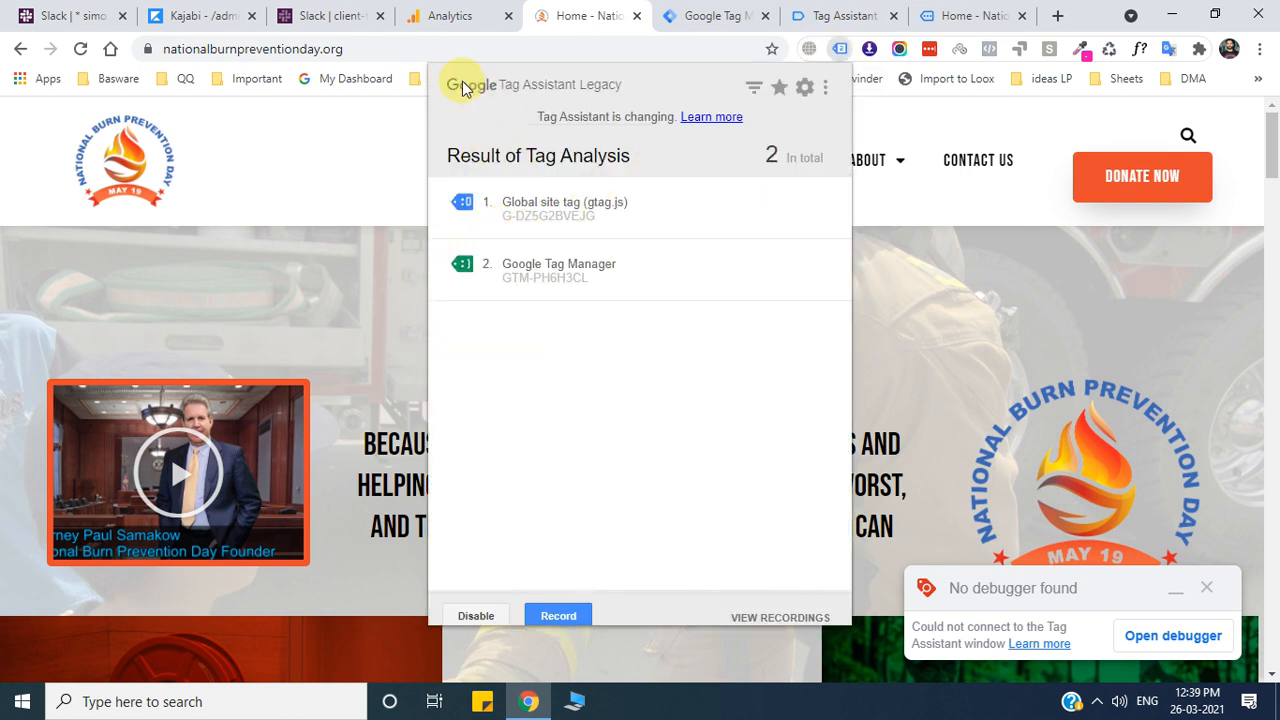
left_click(303, 139)
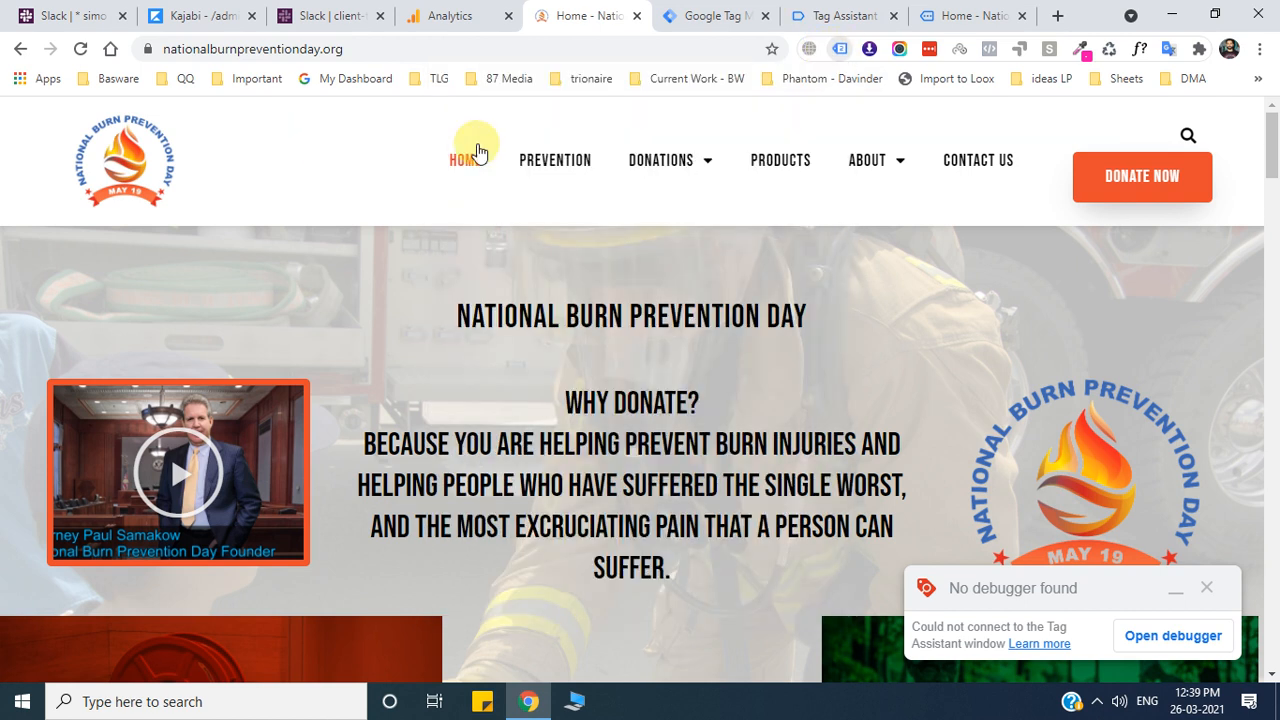
left_click(1097, 701)
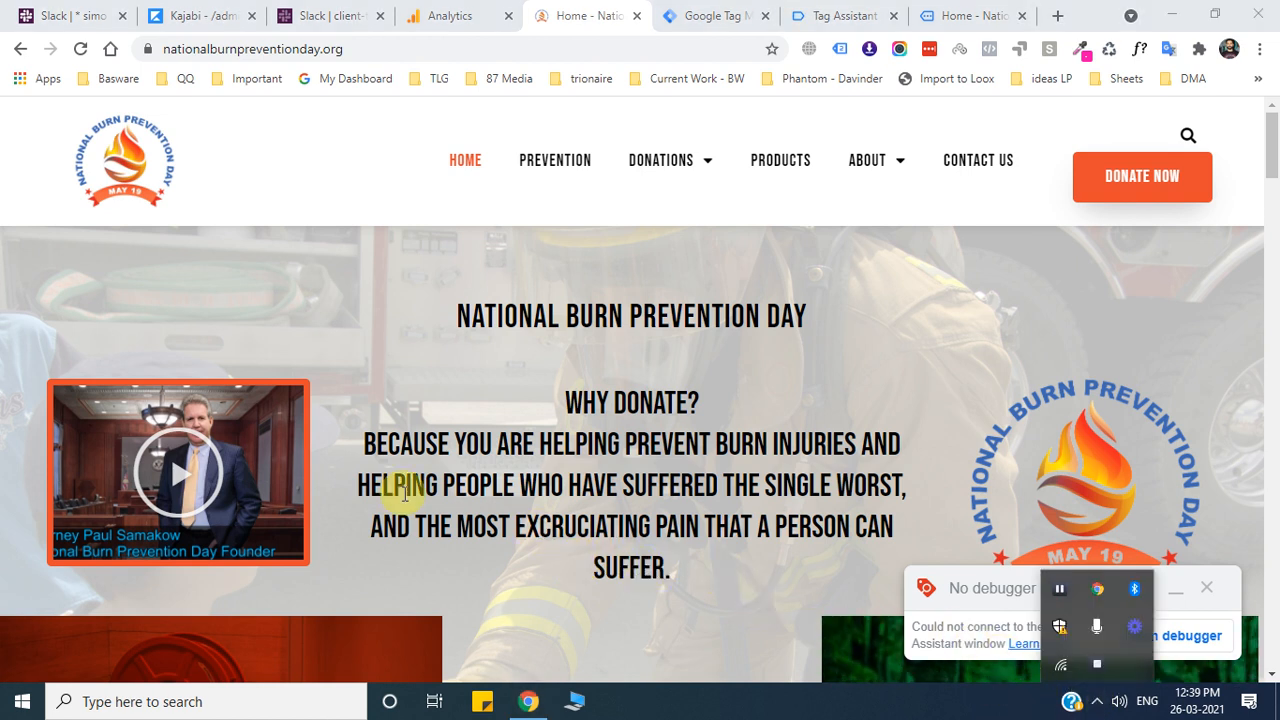